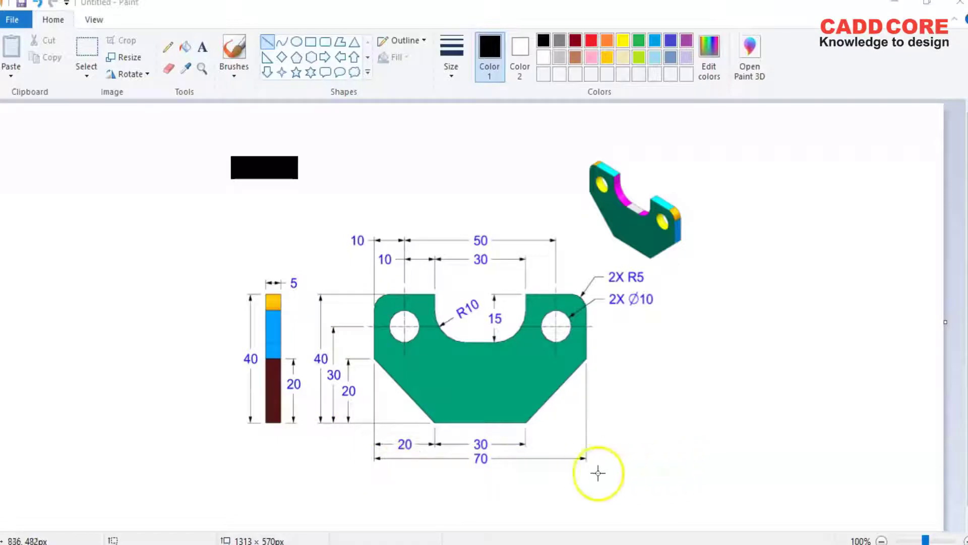
- Switch the AutoCAD drawing to the Left view
left_click(541, 543)
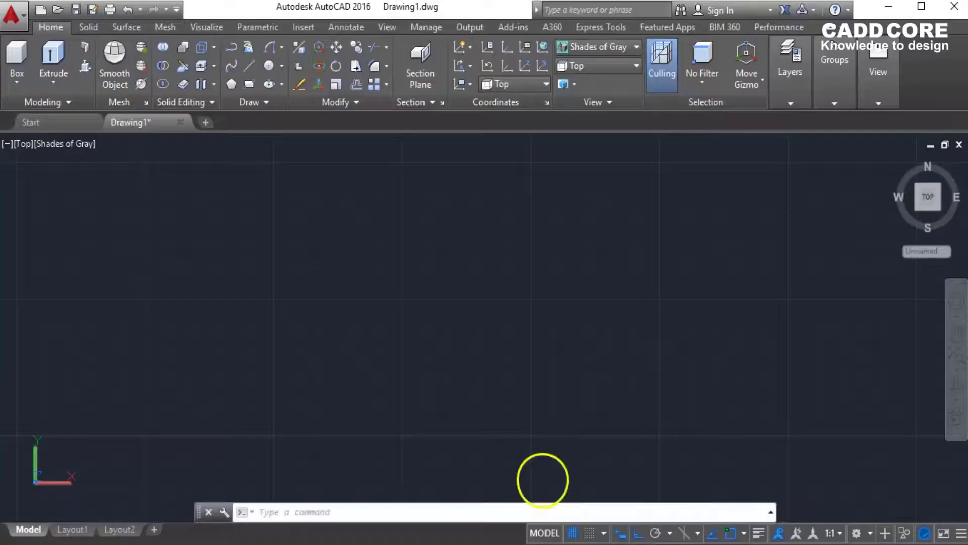
left_click(618, 64)
left_click(585, 111)
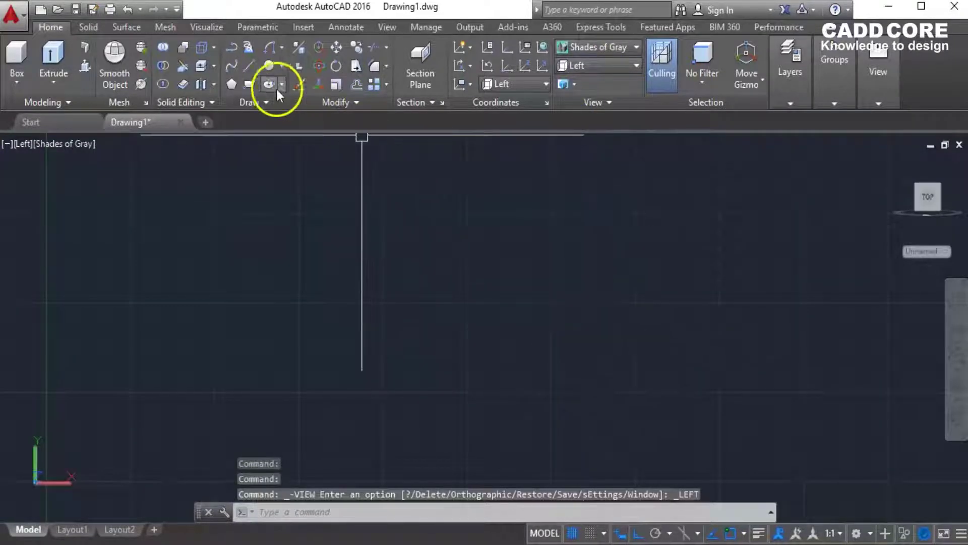
- Draw a 70 by 40 rectangle, zoom in on it, and check the Paint reference
left_click(248, 84)
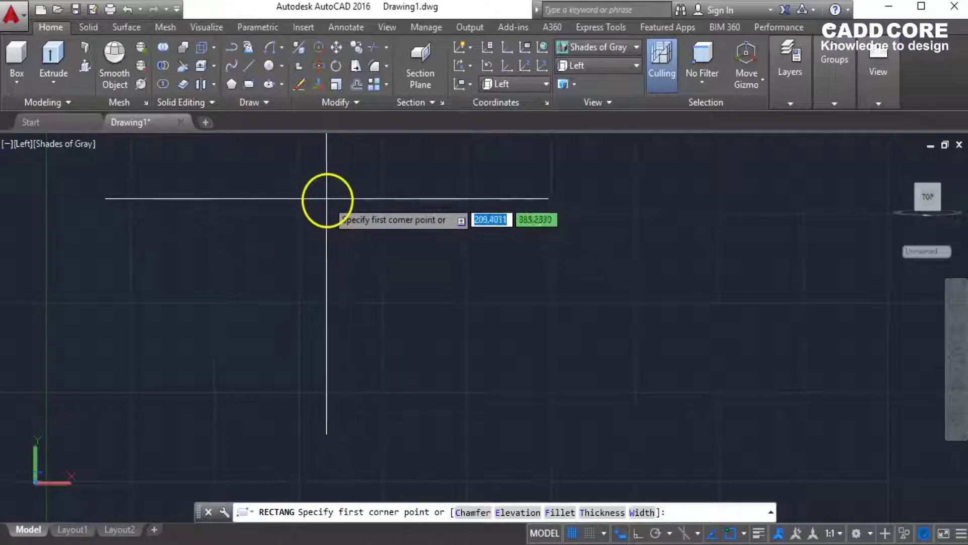
left_click(327, 199)
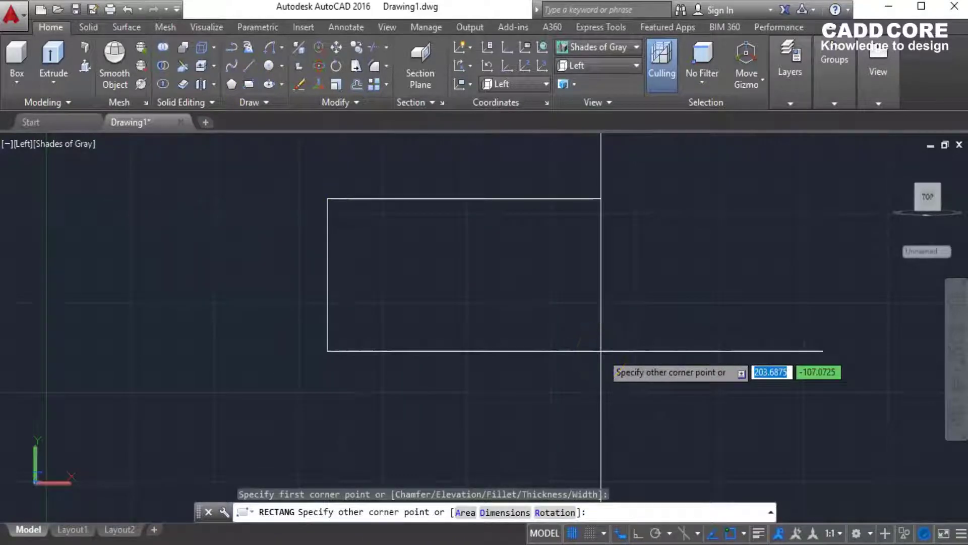
key("Tab")
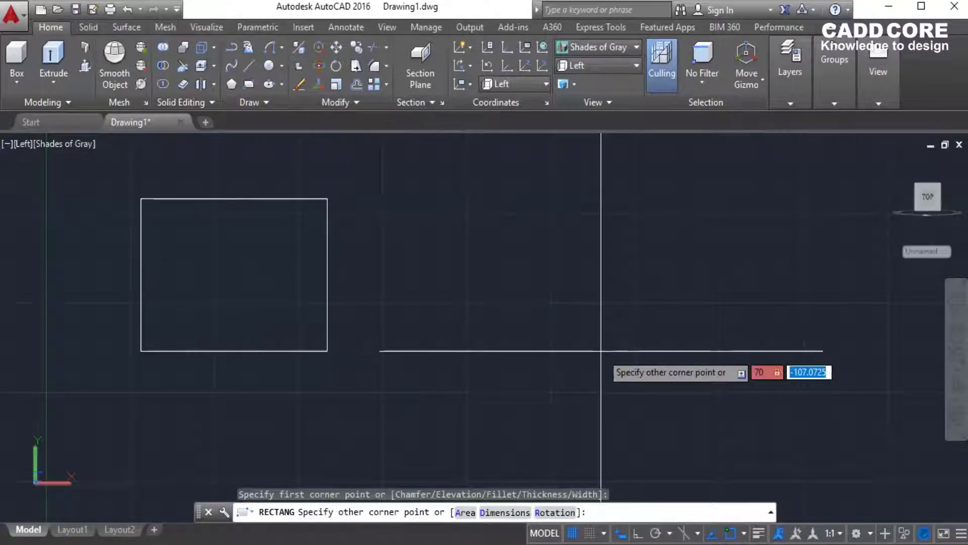
key("Return")
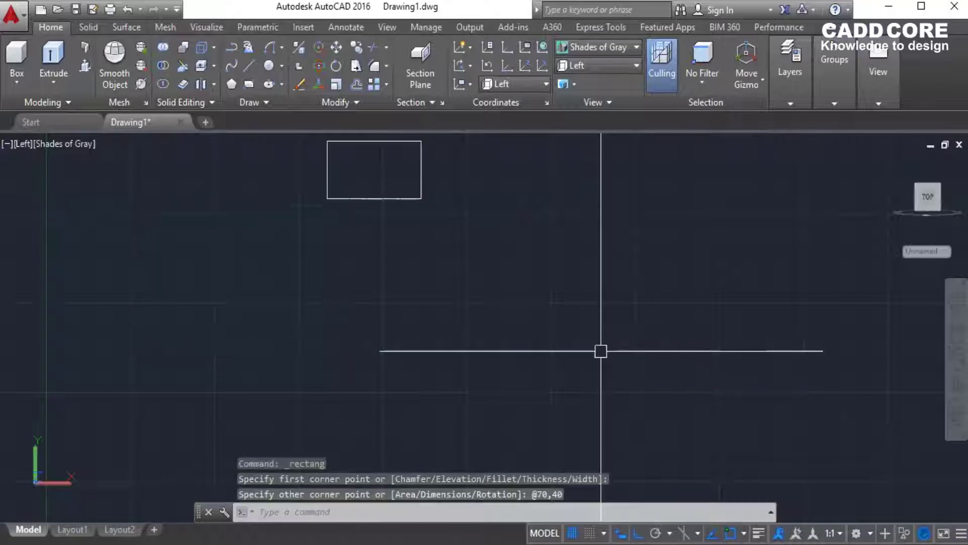
scroll(335, 184, "up", 2)
middle_click_drag(335, 227, 481, 303)
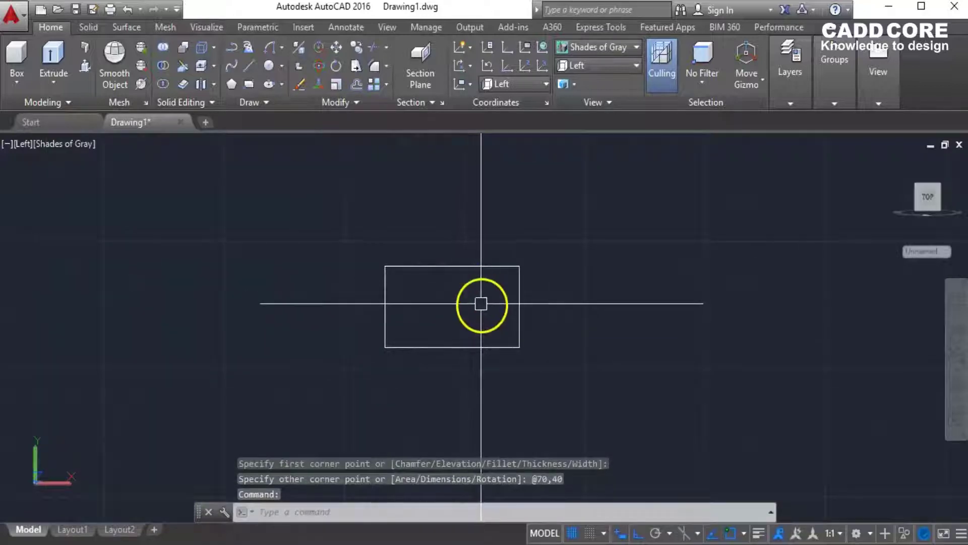
scroll(464, 313, "up", 3)
middle_click_drag(435, 324, 467, 304)
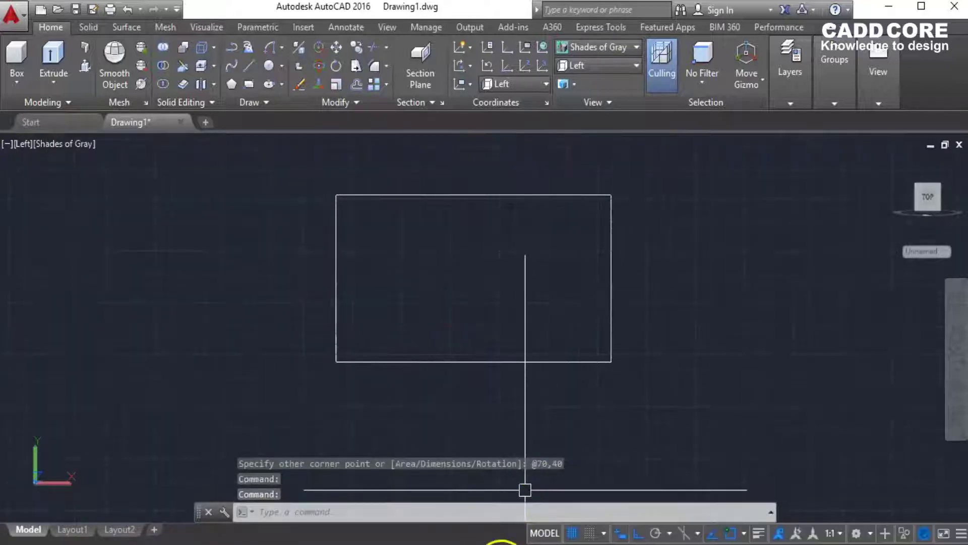
key("alt+Tab")
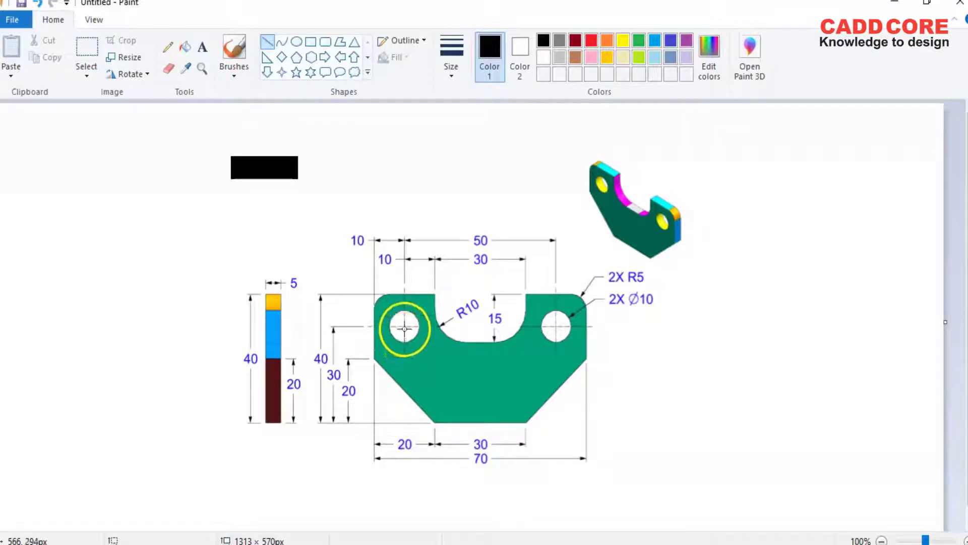
- Explode the rectangle with X and confirm its edges are separate lines
left_click(537, 499)
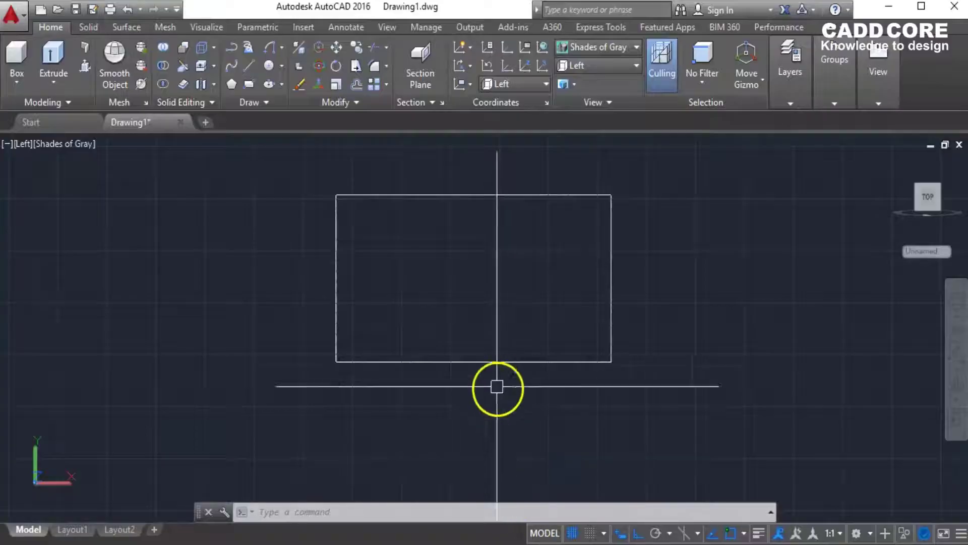
left_click(477, 363)
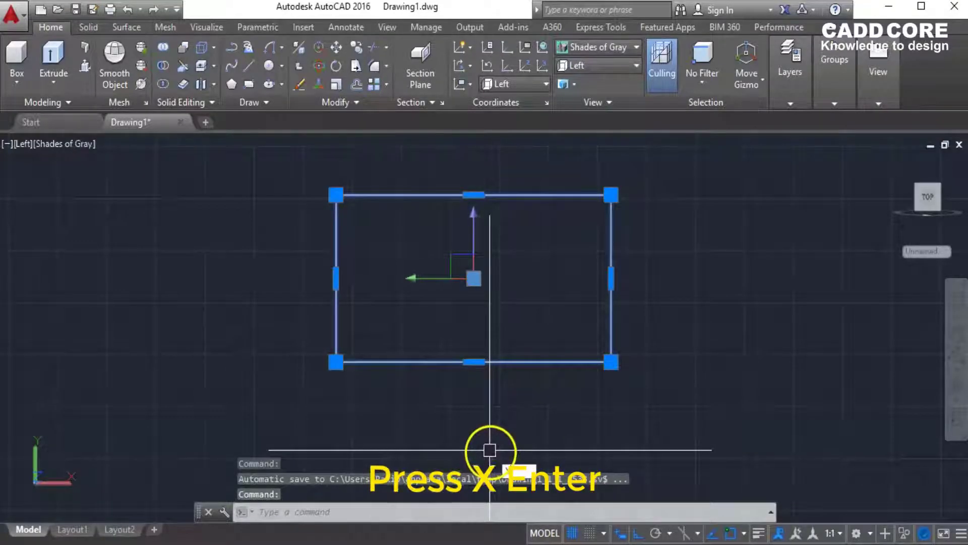
type("x")
key("Return")
left_click(428, 361)
key("Escape")
left_click(336, 298)
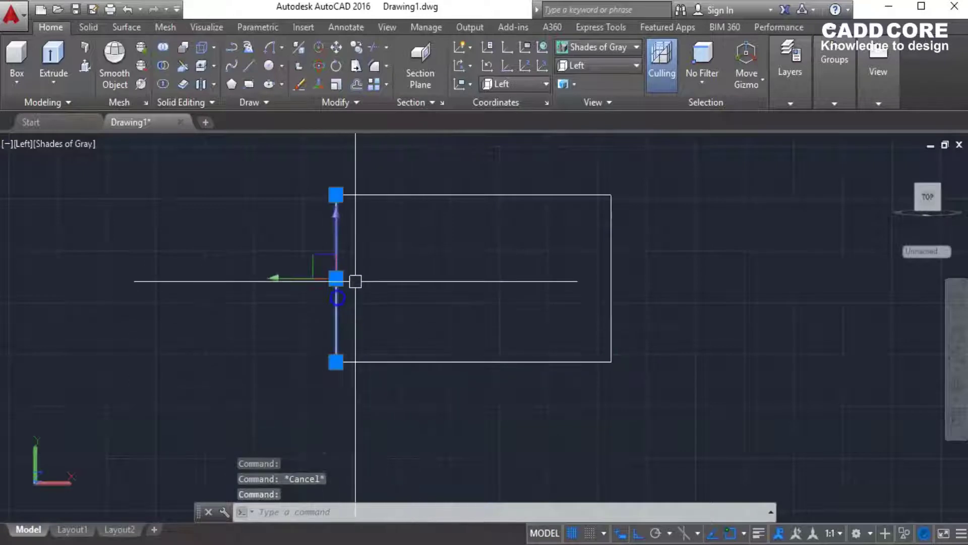
key("Escape")
left_click(411, 196)
key("Escape")
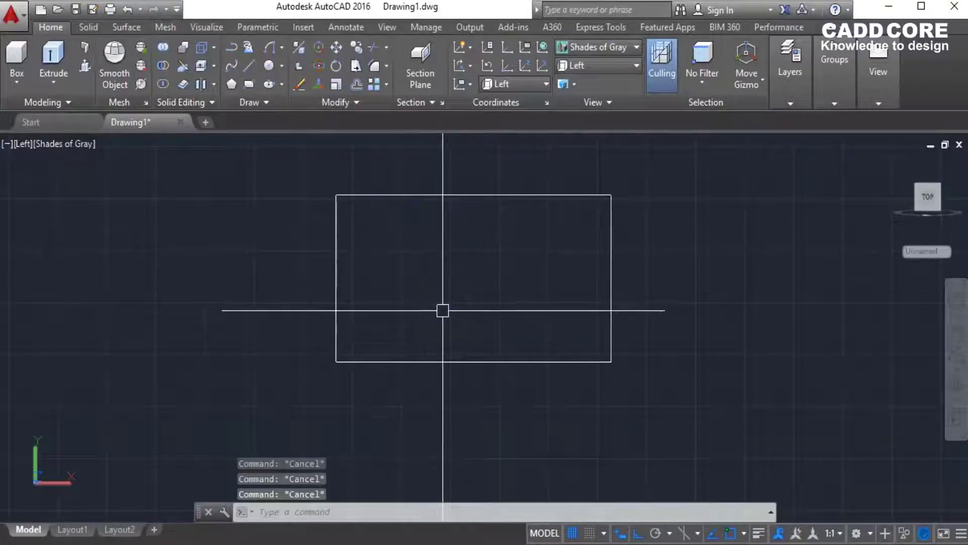
- Offset the left edge 10 units inward as a construction line
type("o")
key("Return")
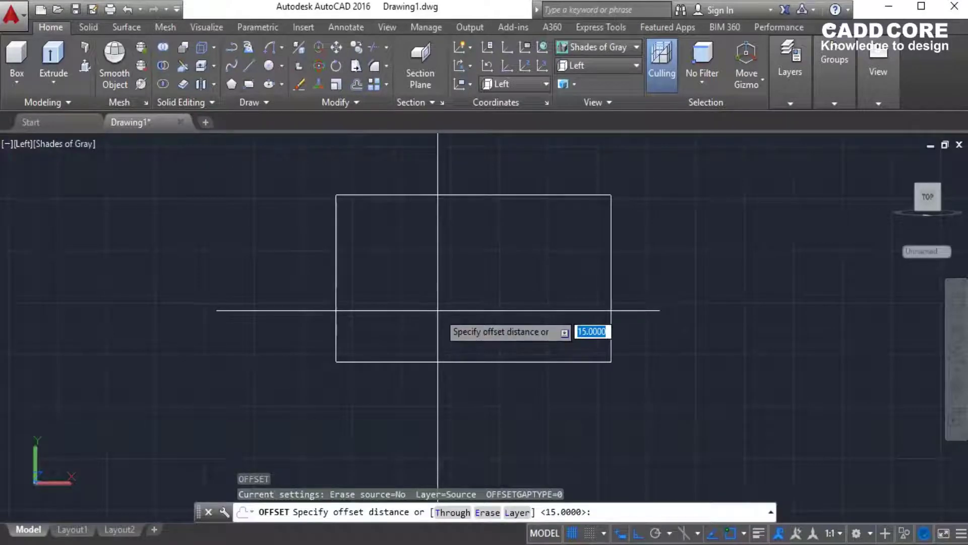
type("10")
key("Return")
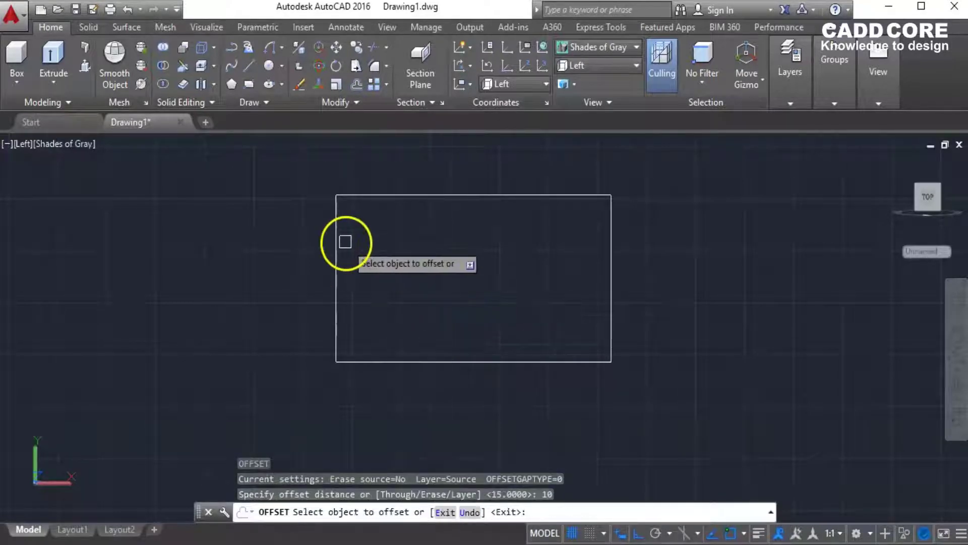
left_click(330, 238)
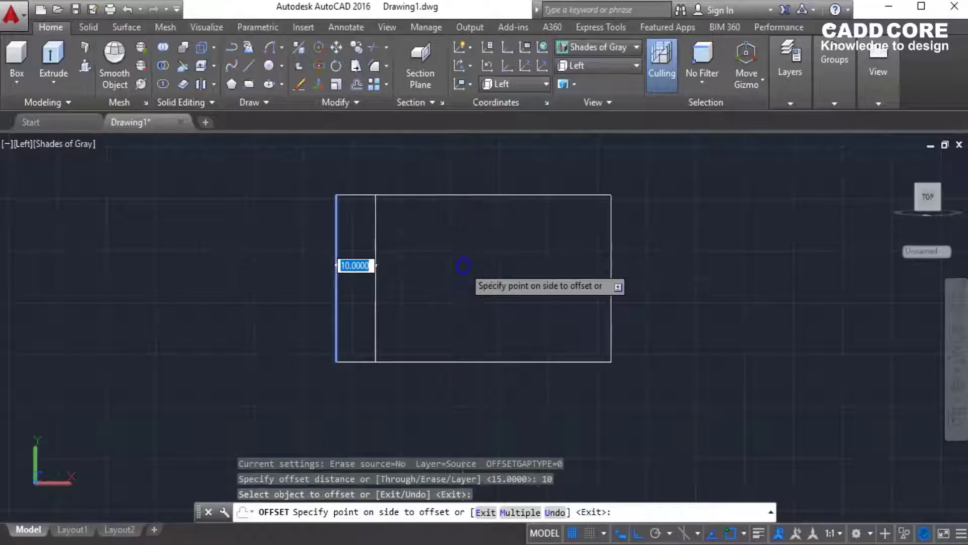
left_click(460, 273)
key("Escape")
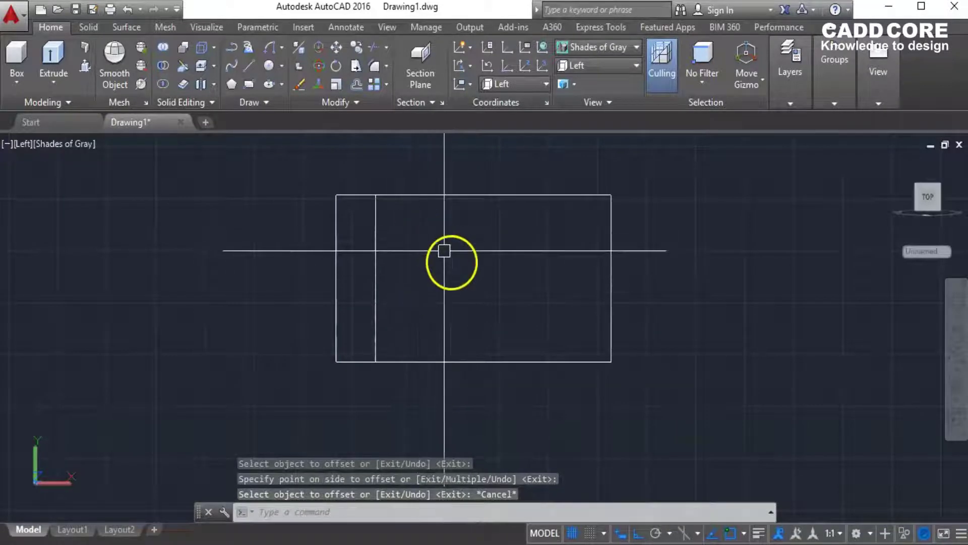
- Offset the bottom edge 30 units upward as a second construction line
key("Return")
type("3")
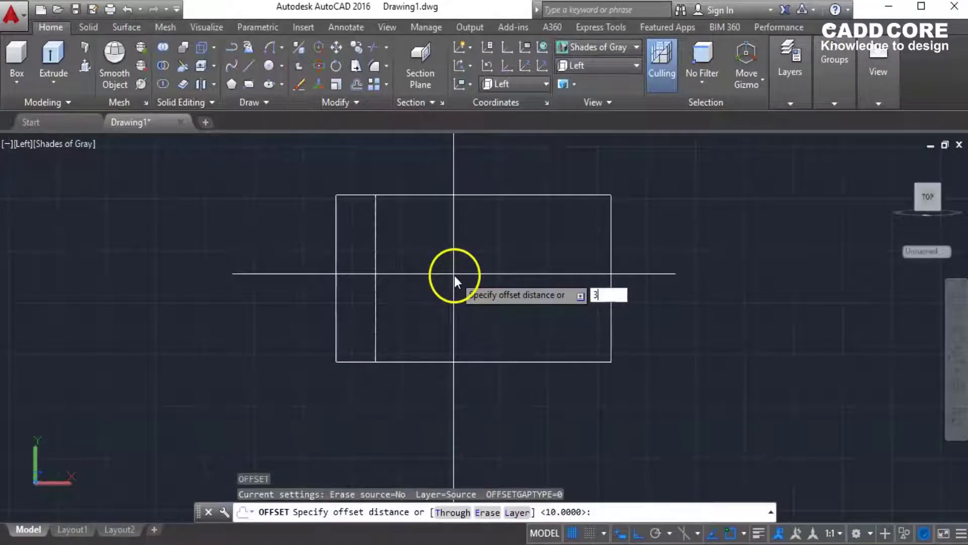
type("0")
key("Return")
left_click(444, 361)
left_click(444, 232)
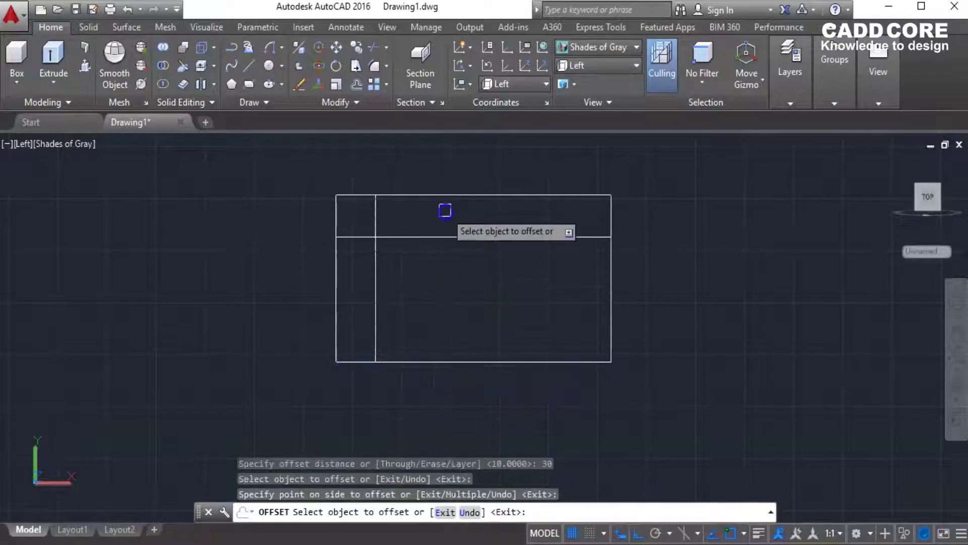
key("Escape")
key("Escape")
scroll(383, 244, "up", 3)
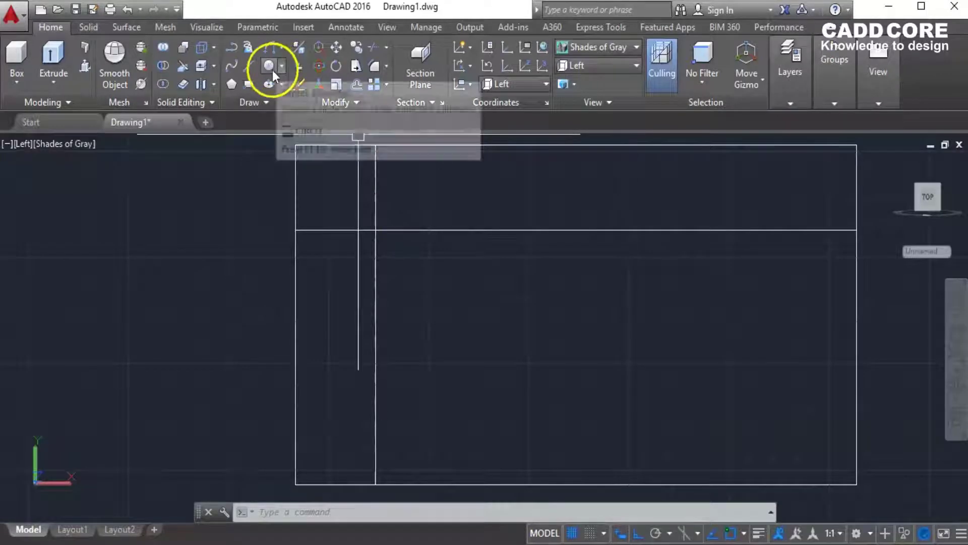
- Draw a Ø10 circle centred where the two construction lines cross
left_click(269, 65)
left_click(376, 231)
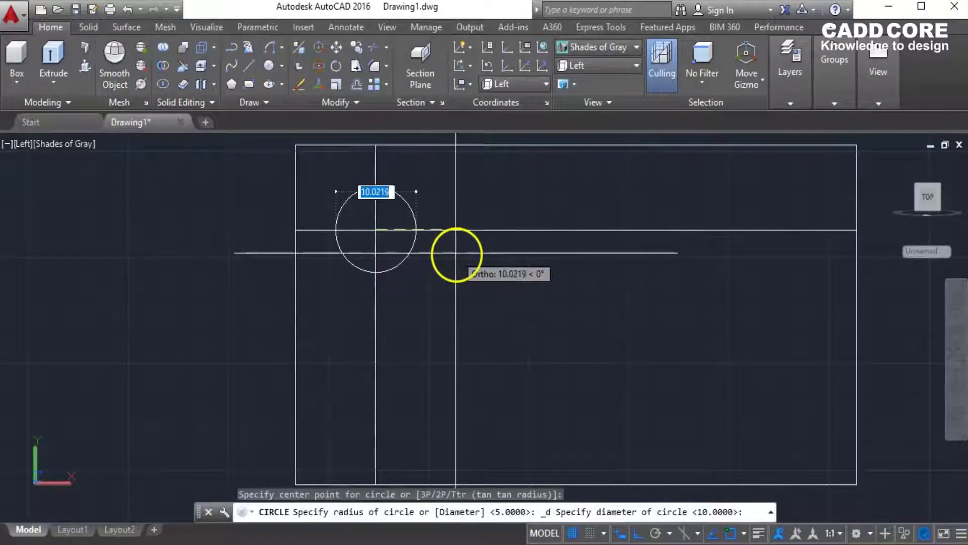
type("10")
key("Return")
key("Escape")
key("Escape")
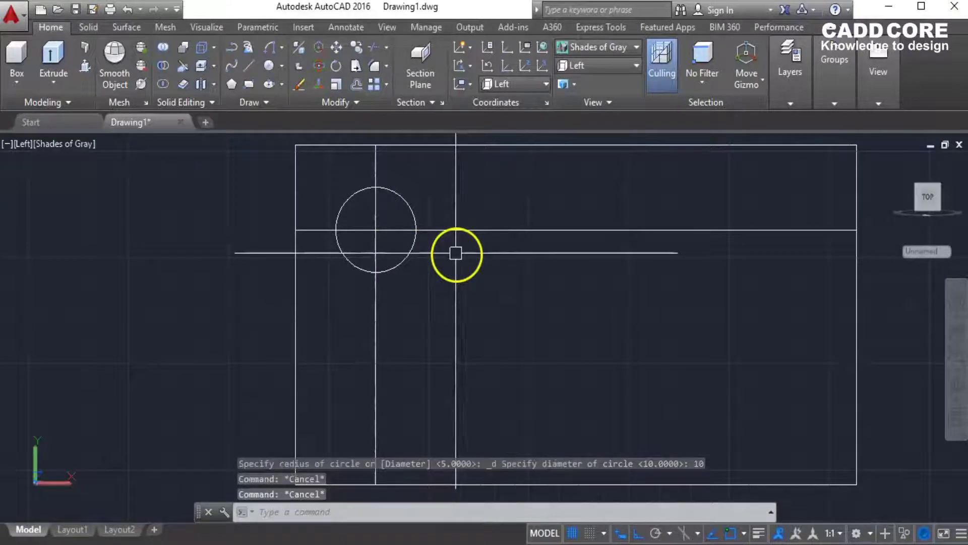
- Delete the horizontal and vertical construction lines
left_click(521, 244)
left_click(507, 216)
left_click(463, 398)
left_click(365, 373)
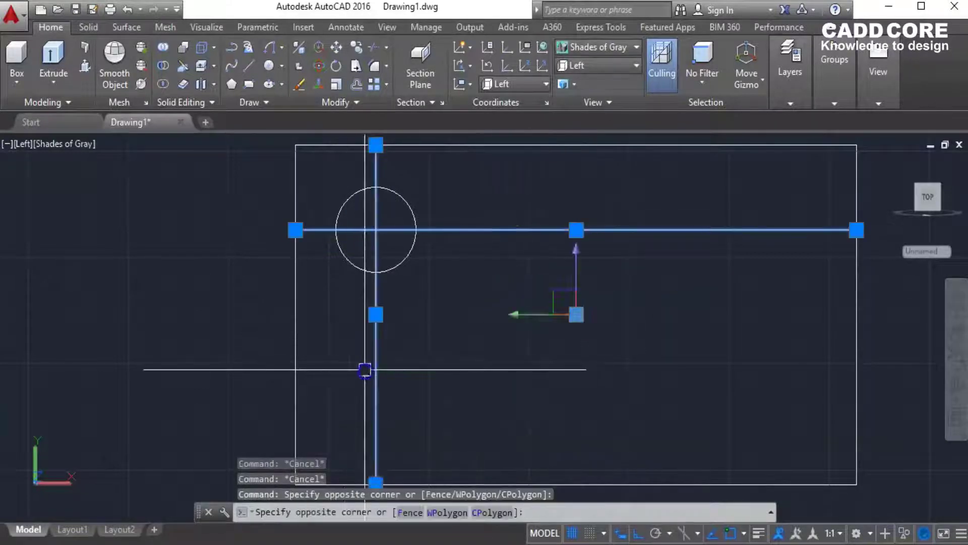
key("Delete")
scroll(609, 356, "down", 3)
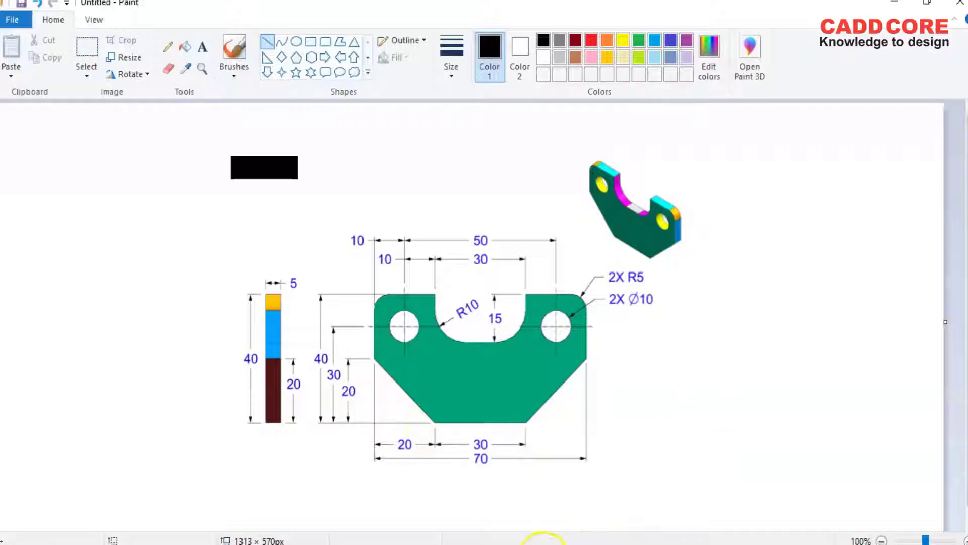
left_click(539, 542)
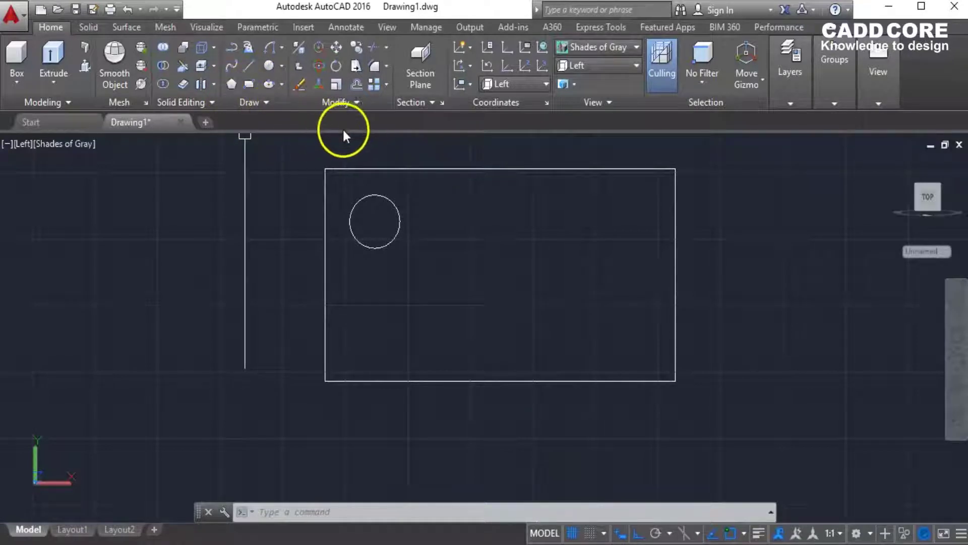
- Chamfer the lower-left corner 20 by 20 between the bottom and left edges
type("CH")
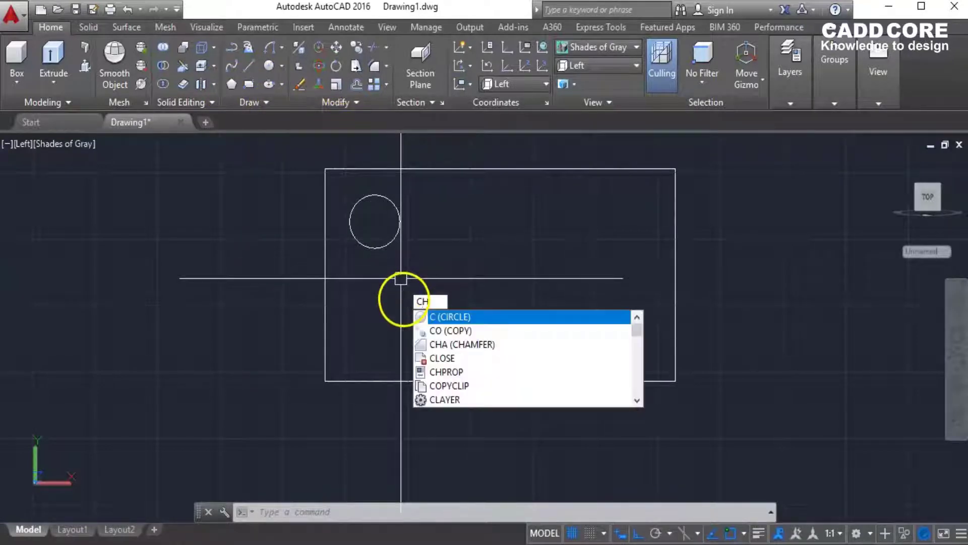
type("A")
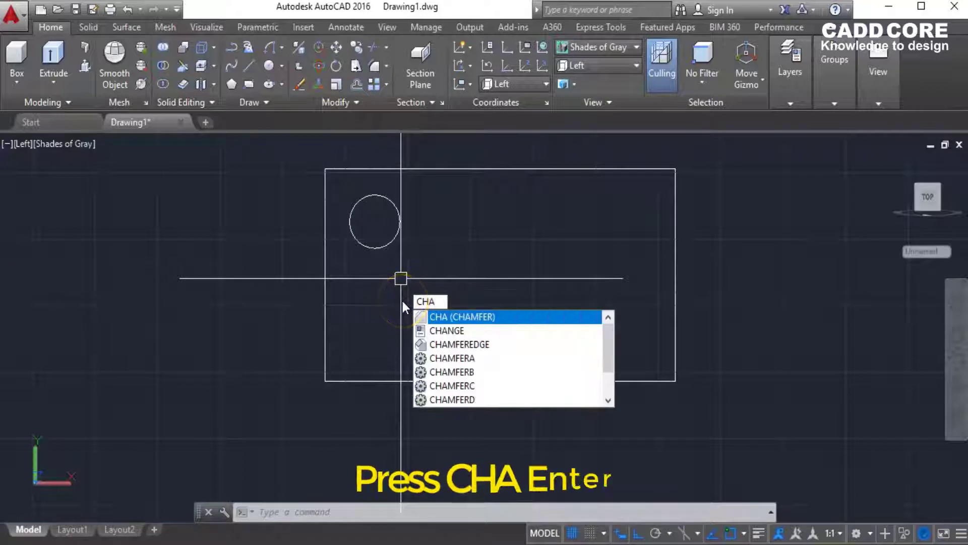
key("Return")
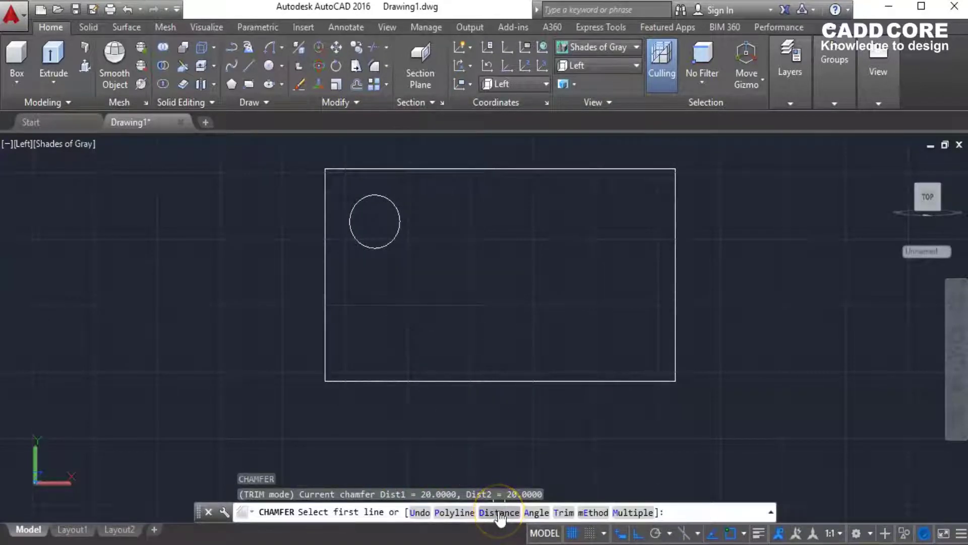
left_click(500, 512)
type("20")
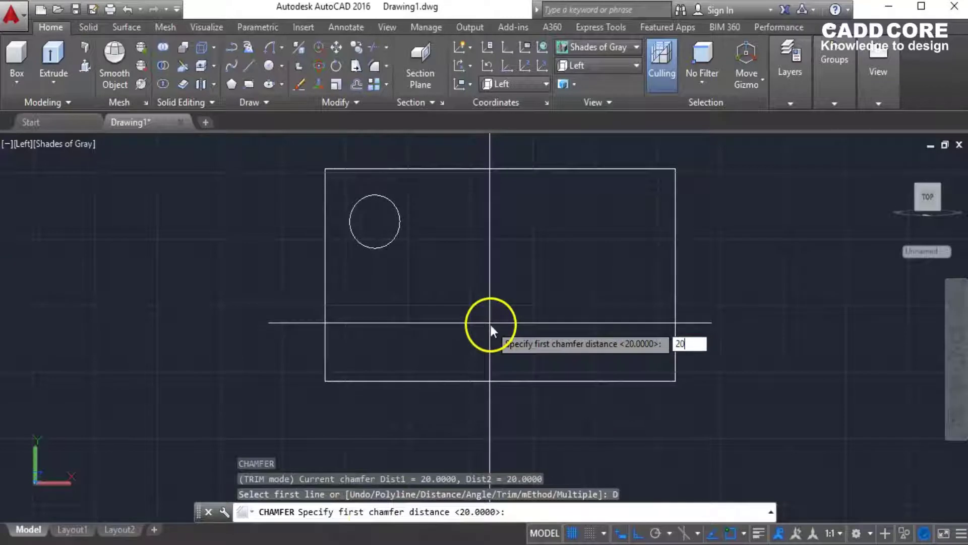
key("Return")
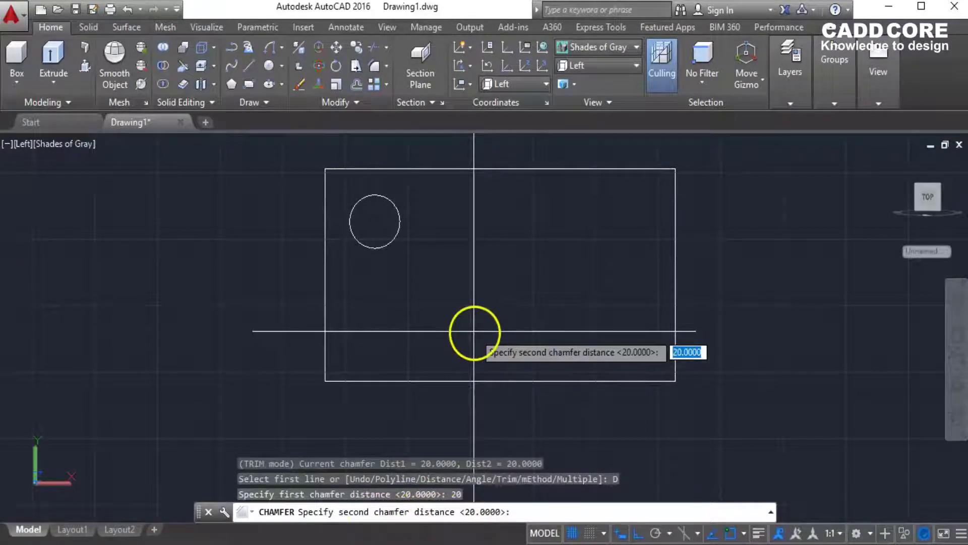
type("20")
key("Return")
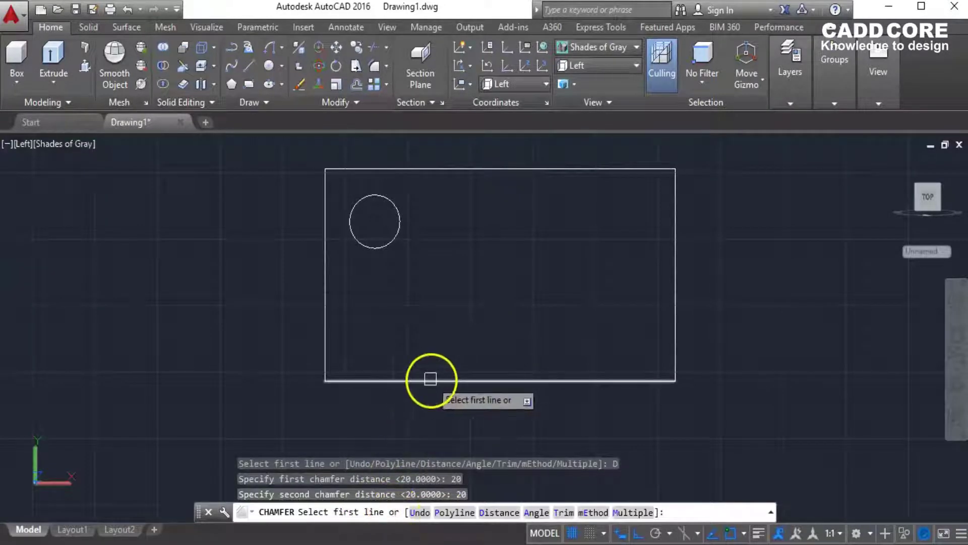
left_click(431, 379)
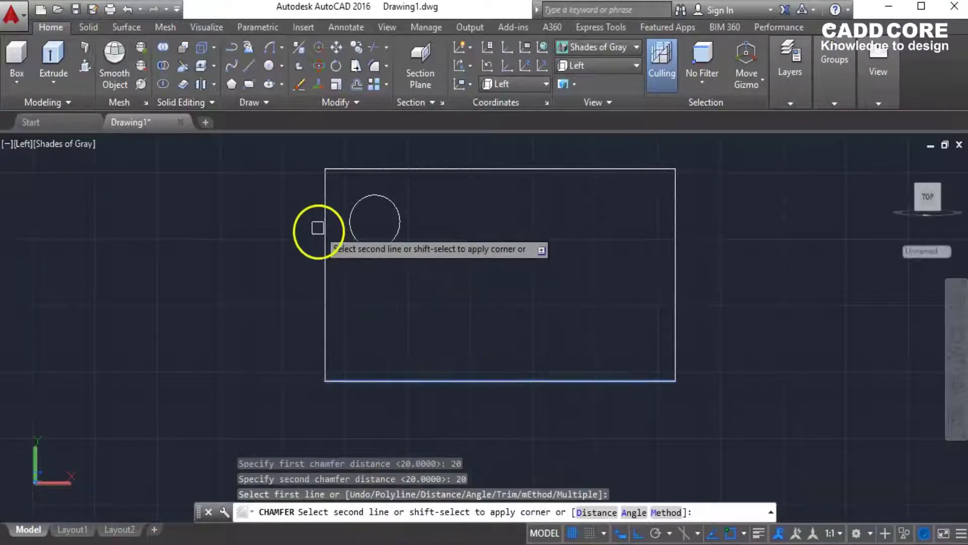
left_click(321, 224)
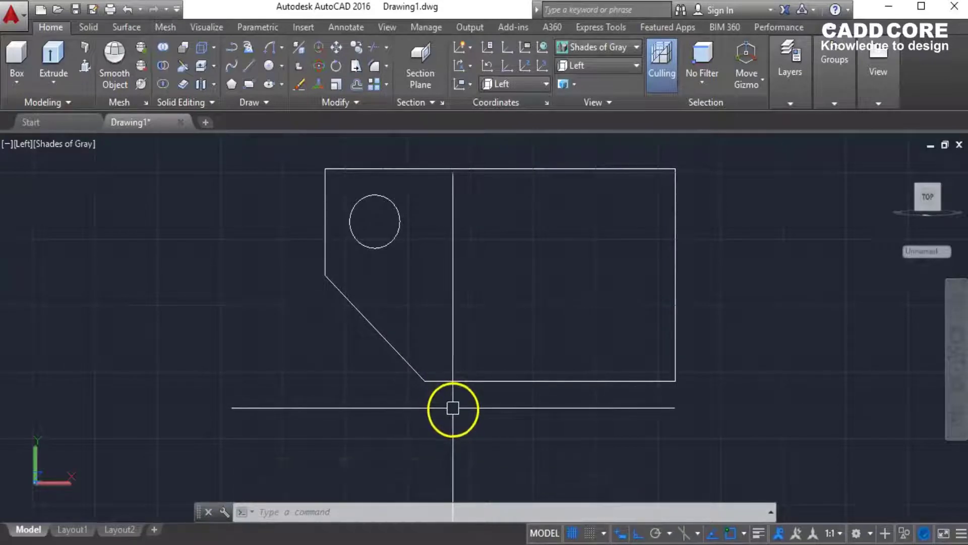
- Chamfer the lower-right corner 20 by 20 between the bottom and right edges
type("cha")
key("Return")
left_click(518, 382)
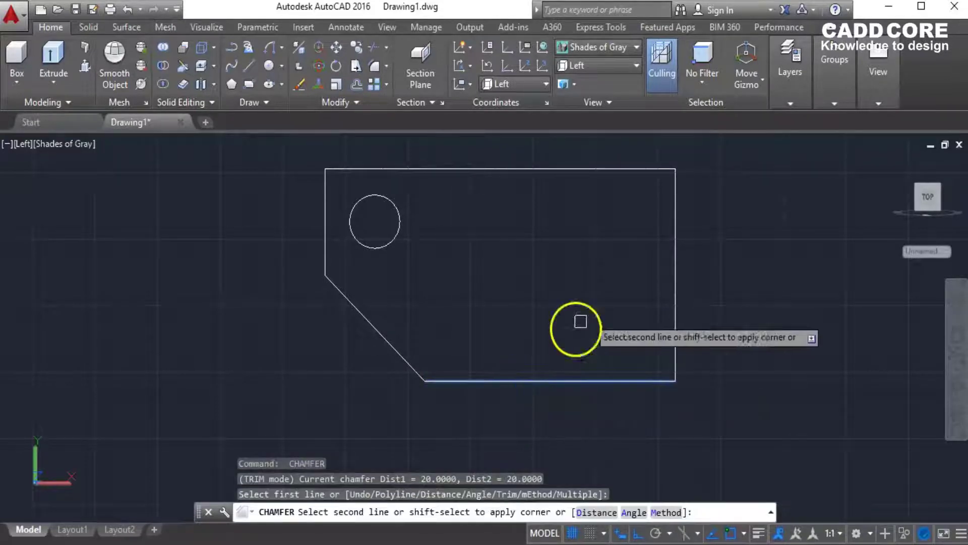
left_click(676, 209)
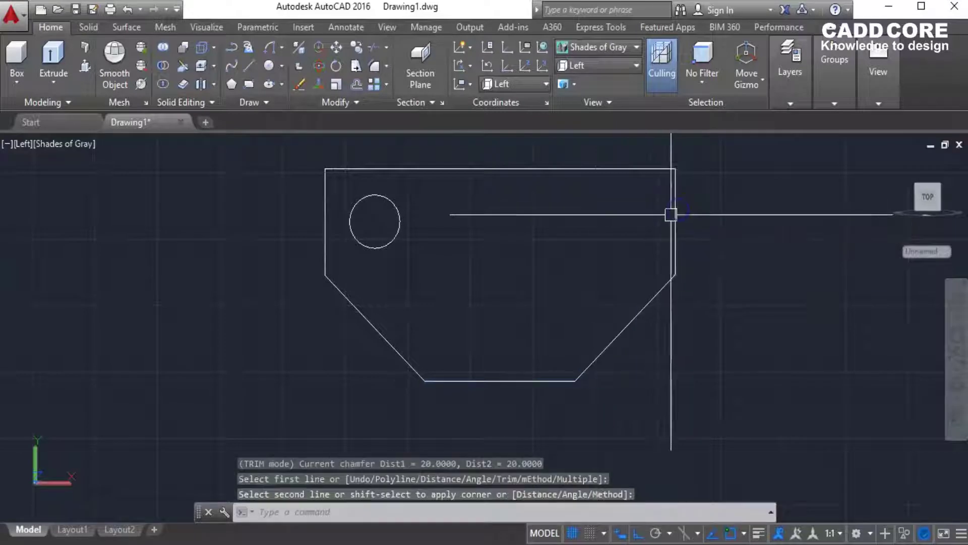
key("Escape")
key("Escape")
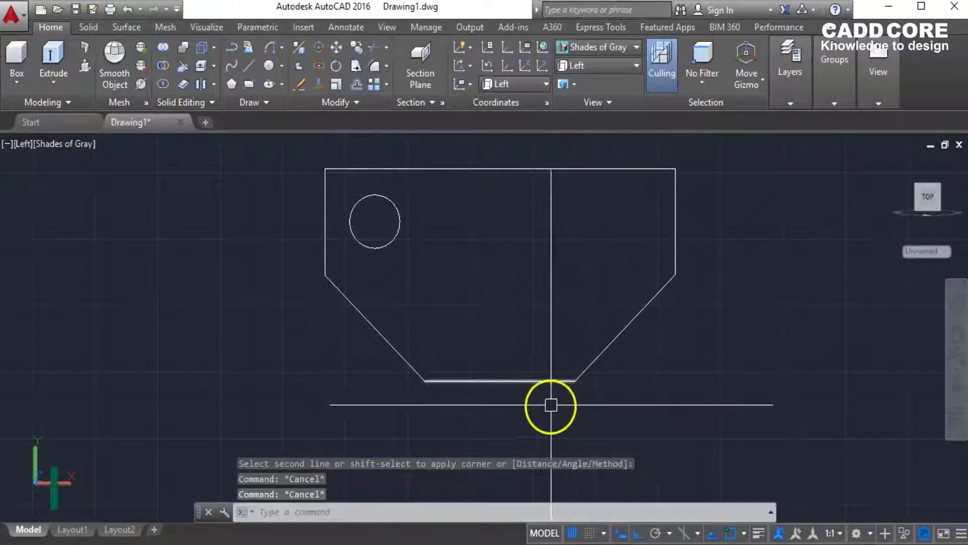
middle_click_drag(522, 411, 527, 371)
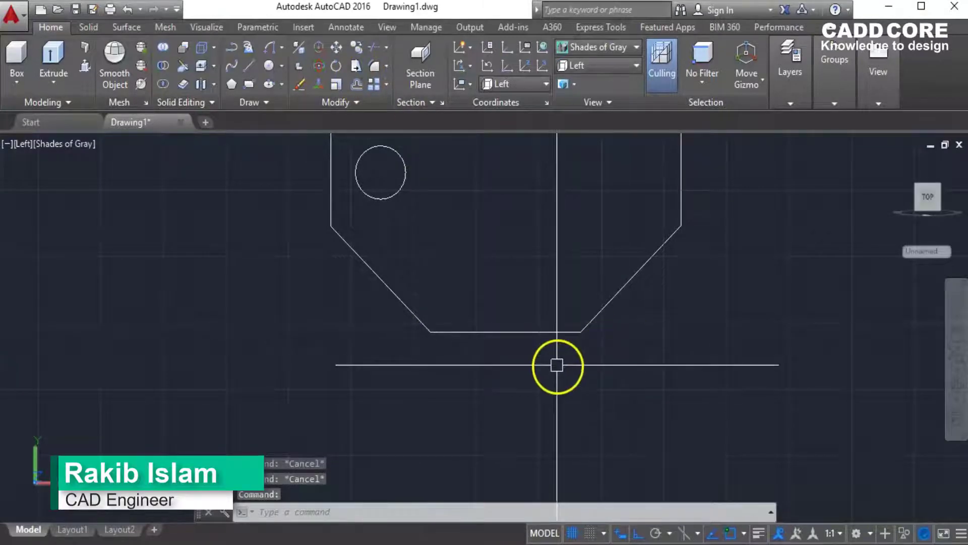
scroll(557, 366, "down", 2)
middle_click_drag(631, 363, 578, 381)
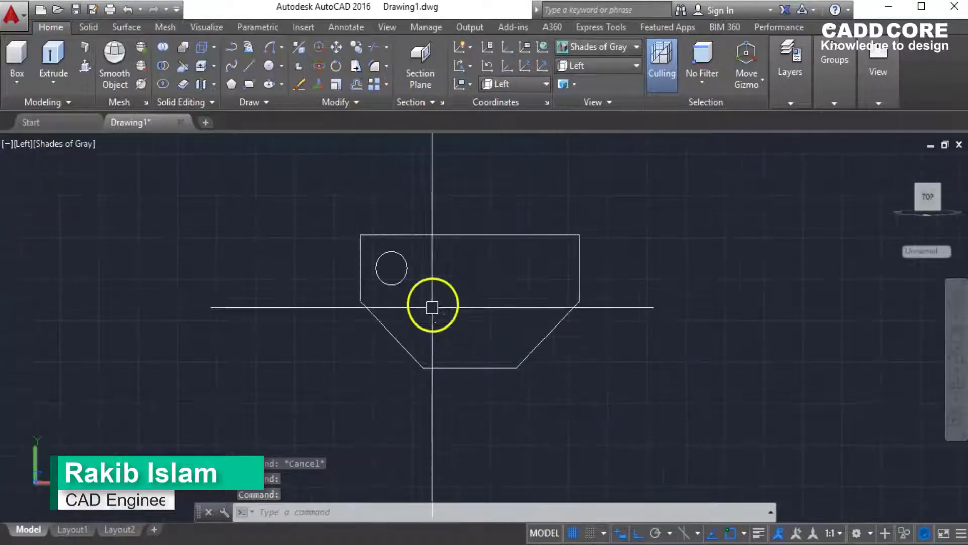
scroll(401, 259, "up", 2)
- Mirror the Ø10 circle about the vertical through the bottom-edge midpoint, keeping the original
left_click(401, 259)
type("m")
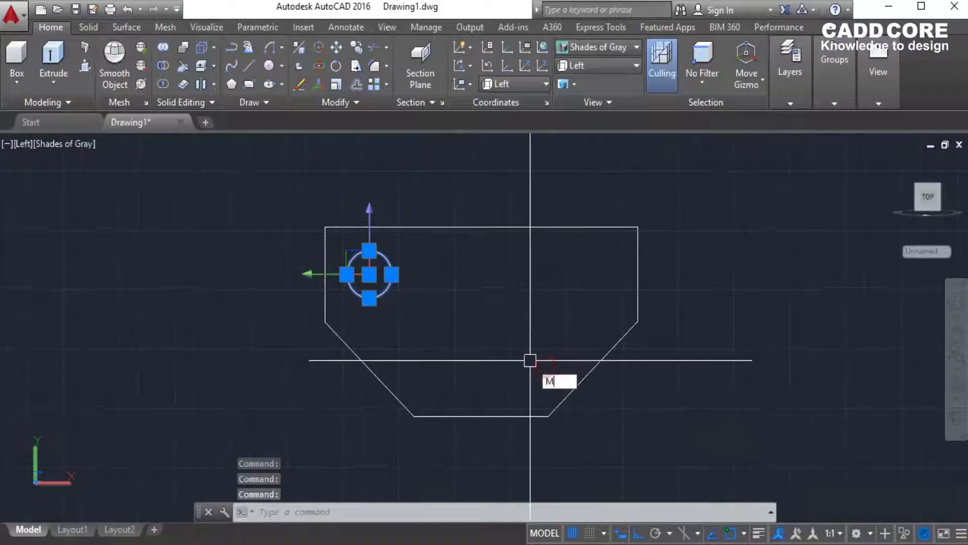
type("i")
key("Return")
left_click(481, 416)
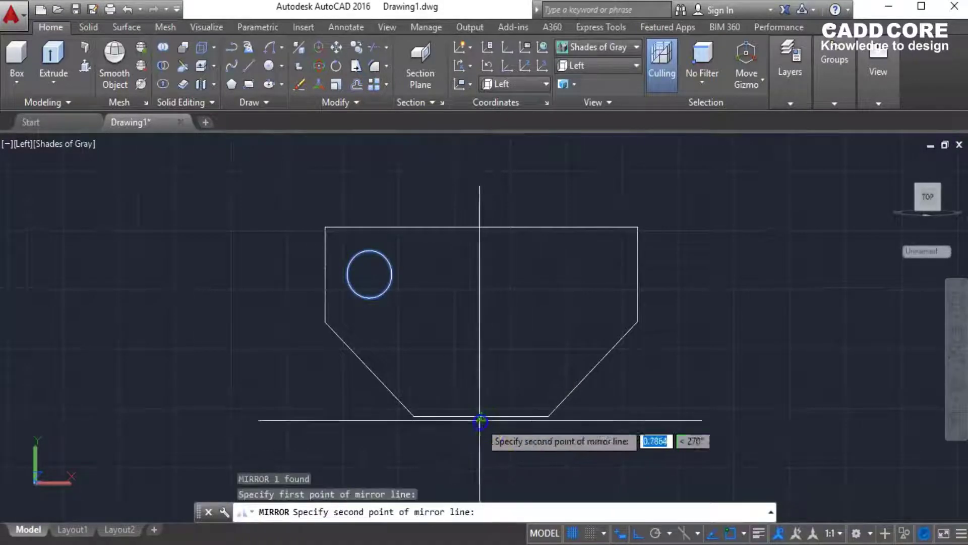
left_click(474, 185)
key("Return")
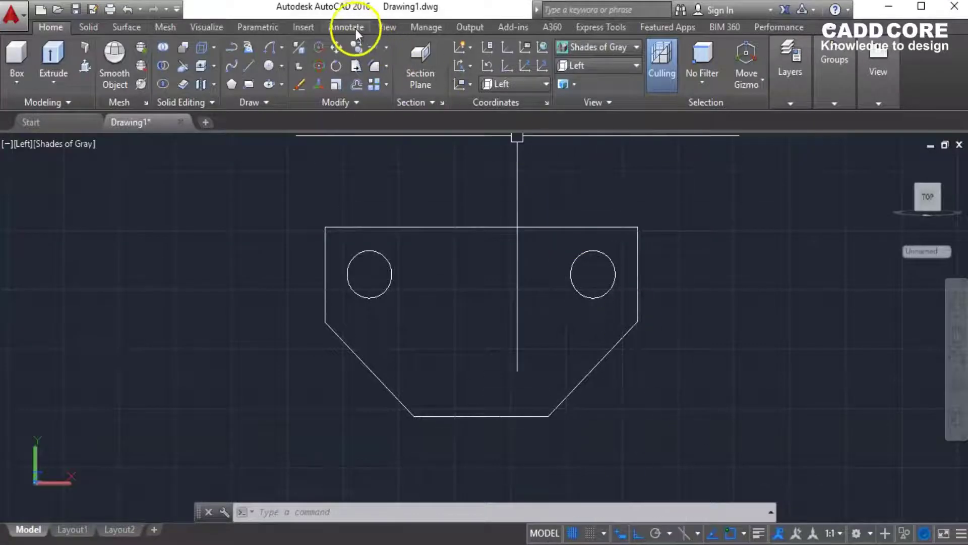
- Add a linear dimension showing the bottom edge as 30.0000
left_click(352, 28)
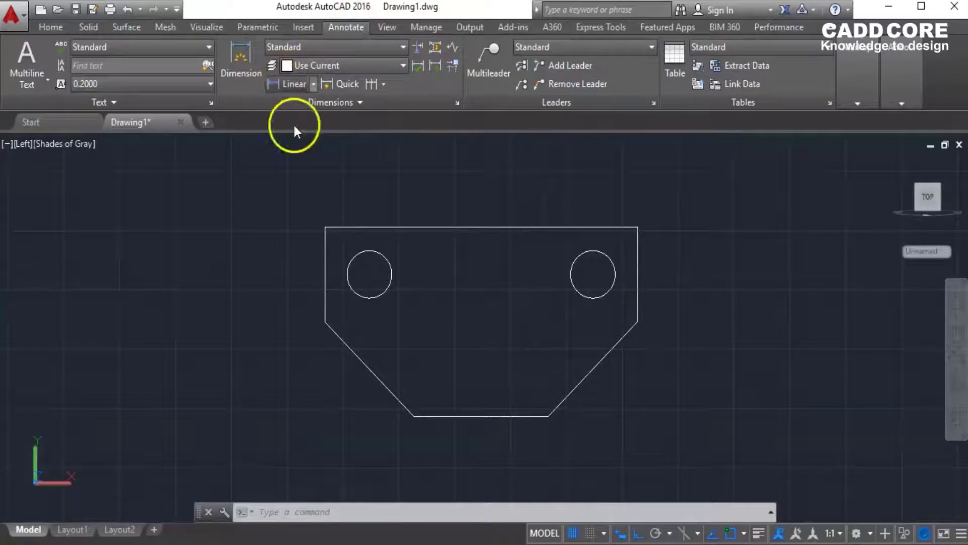
left_click(413, 416)
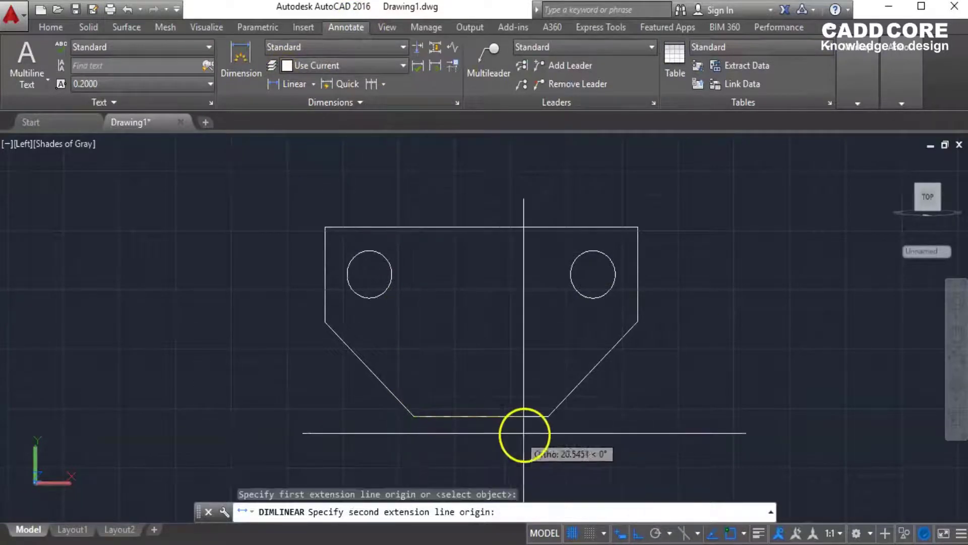
left_click(545, 417)
left_click(504, 443)
- Delete the trial 30.0000 dimension
scroll(478, 447, "up", 5)
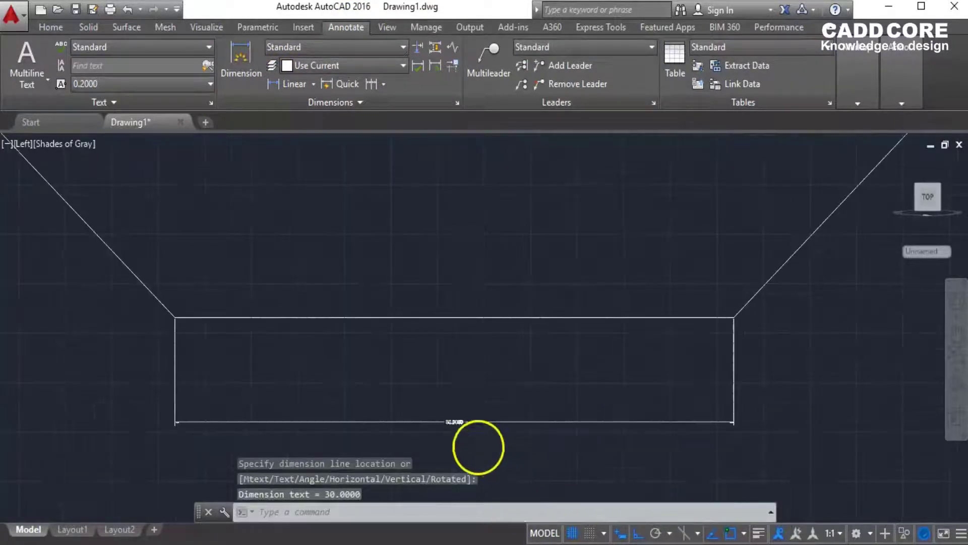
scroll(454, 434, "up", 3)
scroll(449, 432, "up", 2)
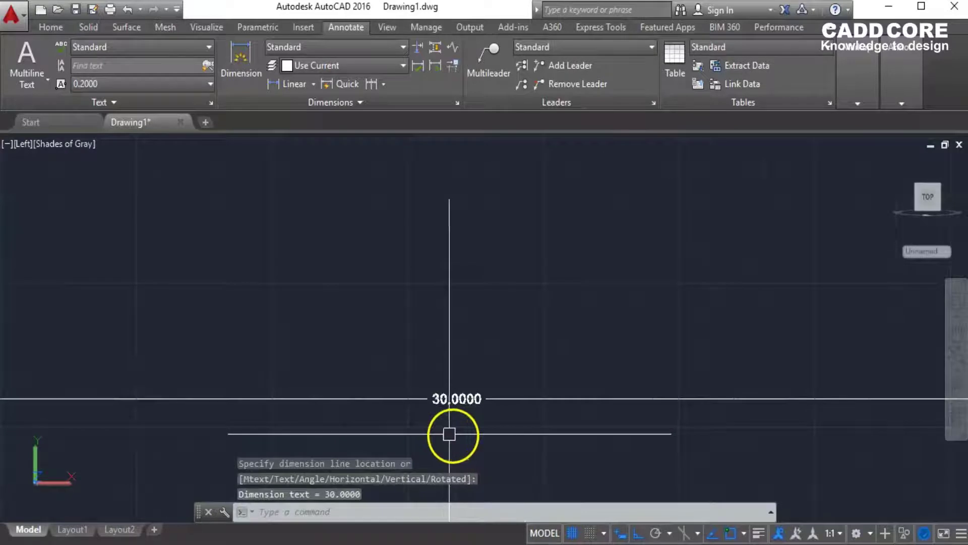
left_click(618, 351)
left_click(518, 421)
key("Delete")
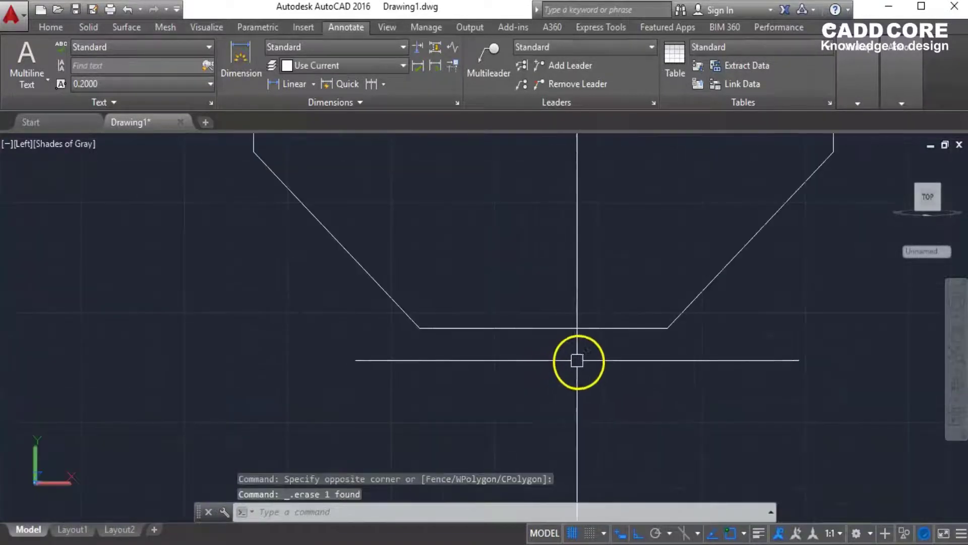
scroll(605, 371, "down", 1)
scroll(603, 298, "down", 3)
scroll(475, 222, "up", 1)
scroll(463, 228, "up", 3)
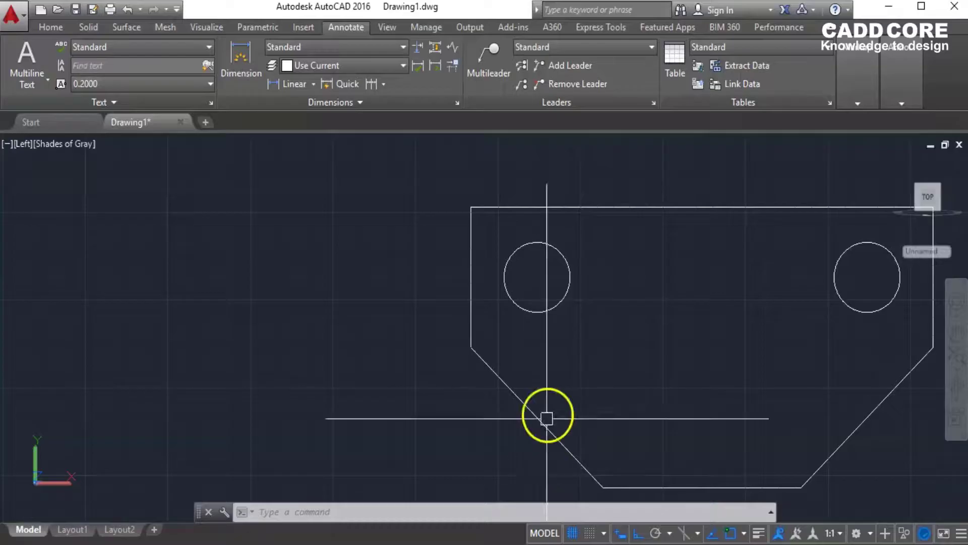
- Fillet the outline's top-left corner with radius 5
left_click(543, 339)
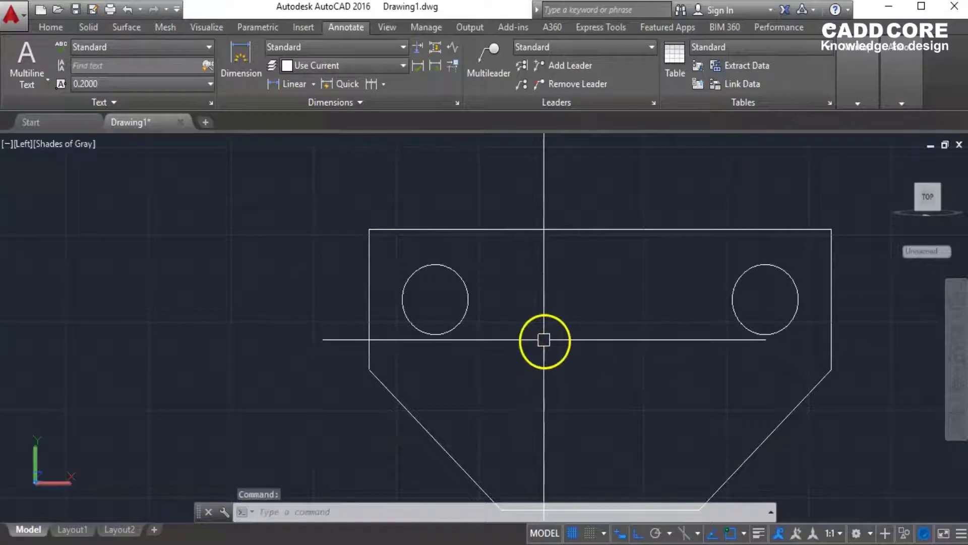
type("f")
key("Return")
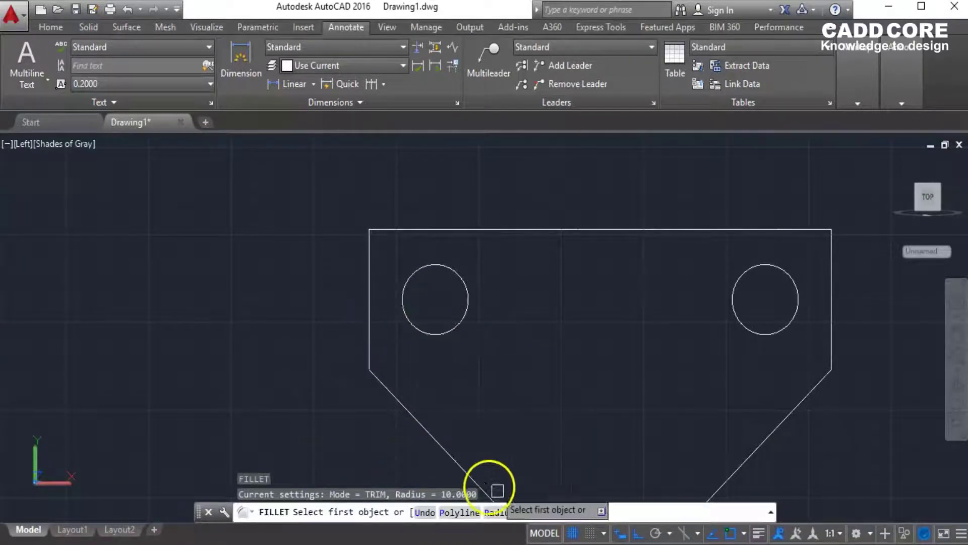
left_click(499, 512)
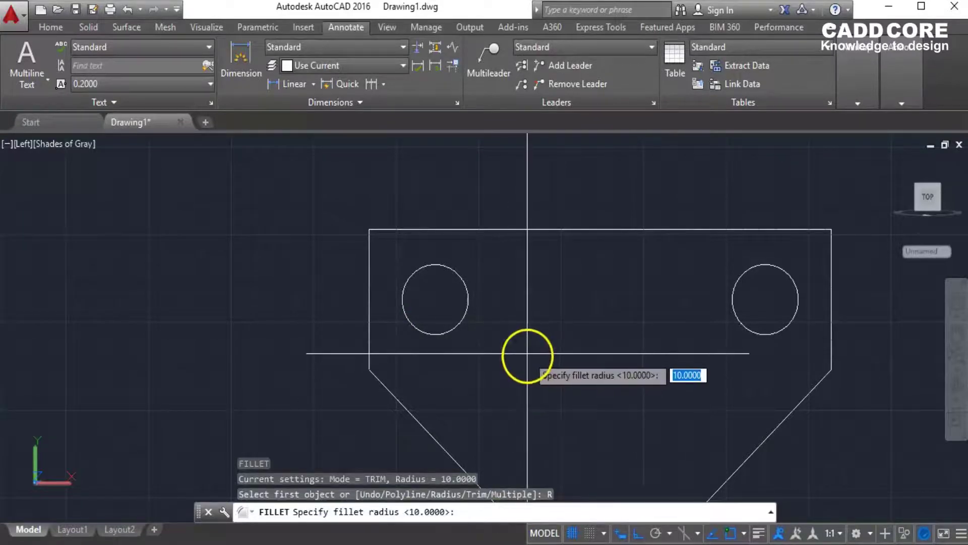
type("5")
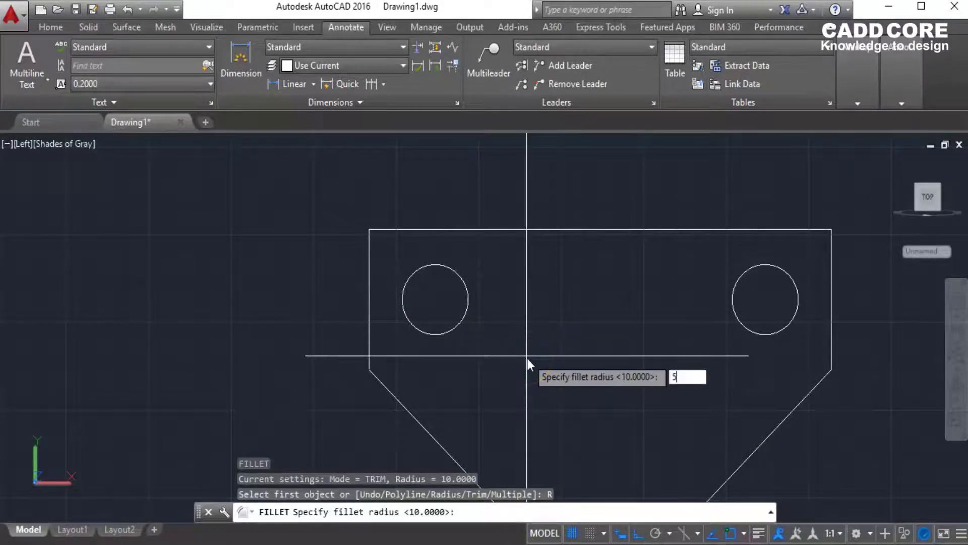
key("Return")
left_click(371, 274)
left_click(432, 230)
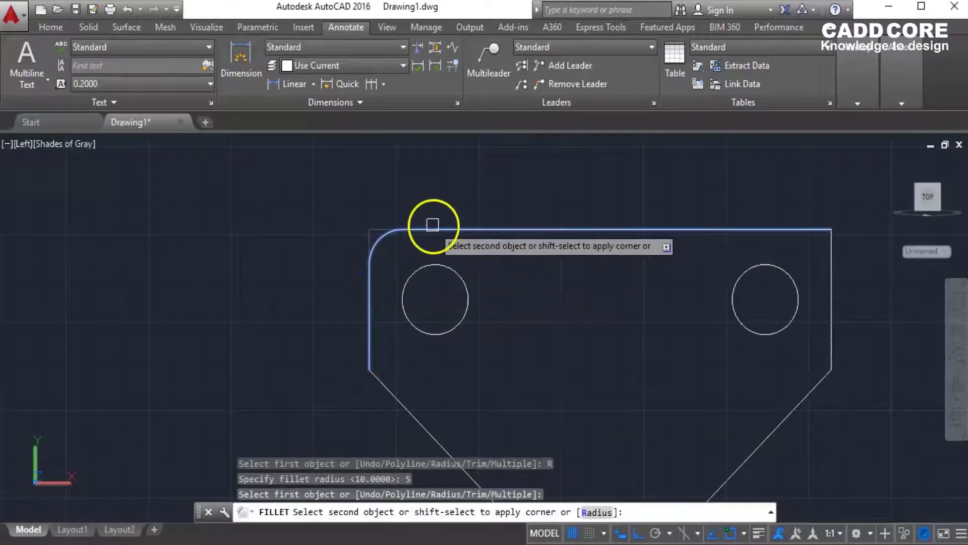
- Fillet the top-right corner with the same radius 5
right_click(584, 292)
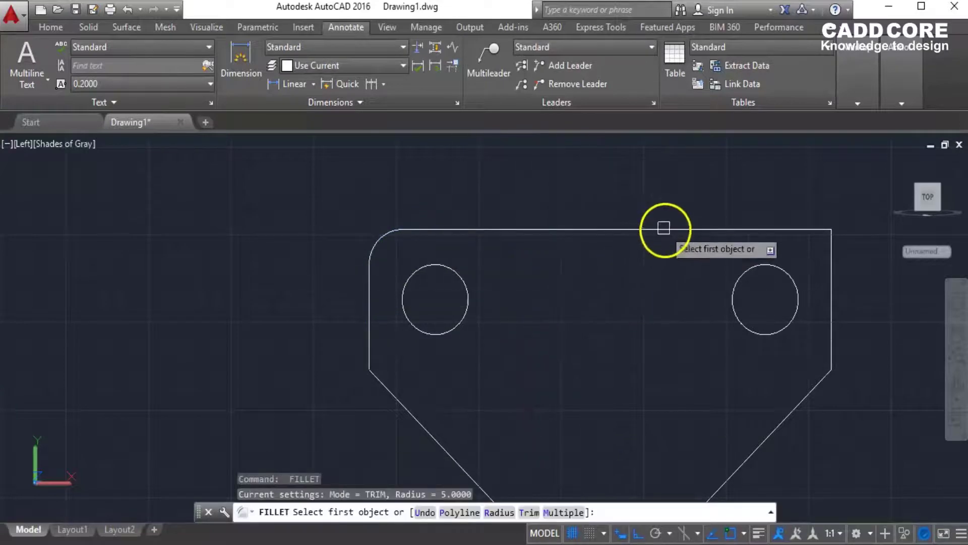
left_click(678, 230)
left_click(835, 312)
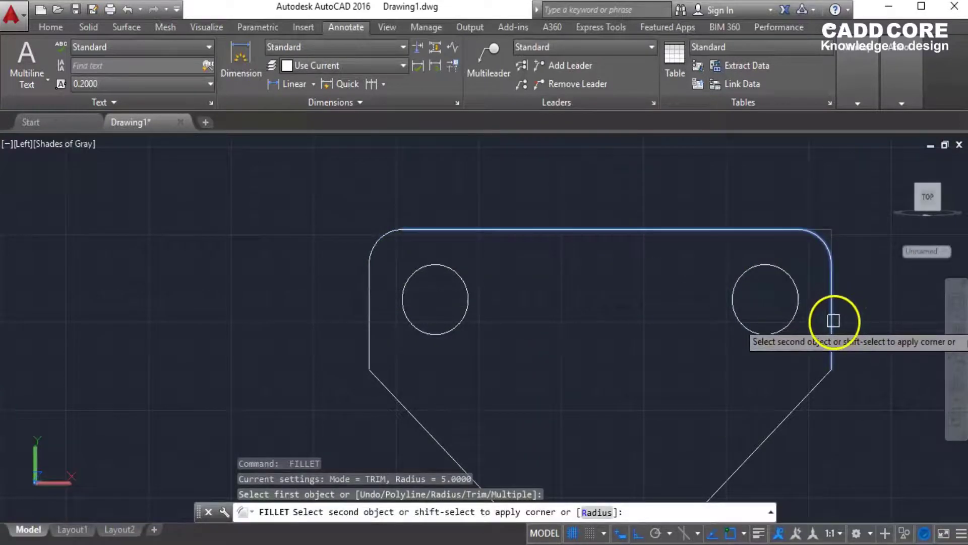
key("Escape")
key("Escape")
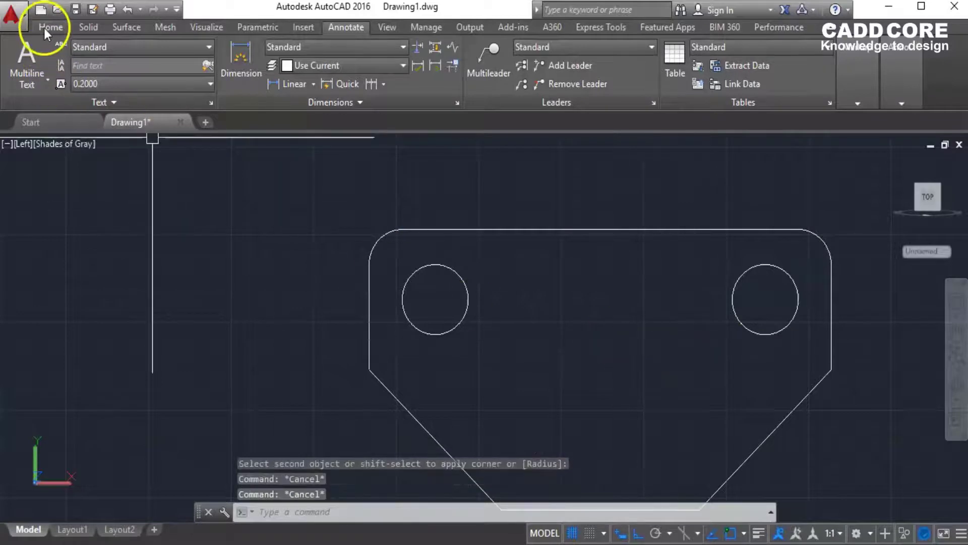
left_click(50, 27)
scroll(596, 348, "down", 4)
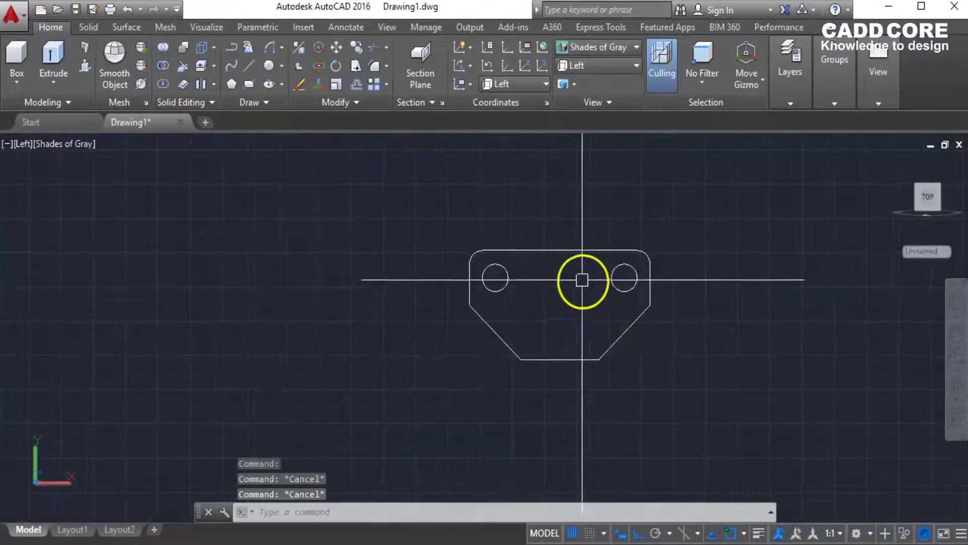
scroll(579, 281, "up", 2)
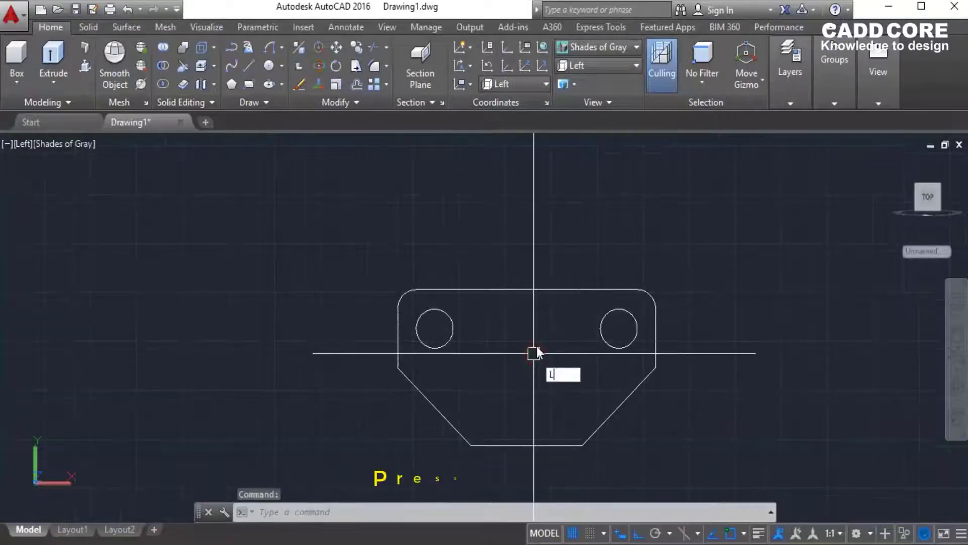
- Draw a 15-unit vertical line down from the top edge's midpoint
key("Return")
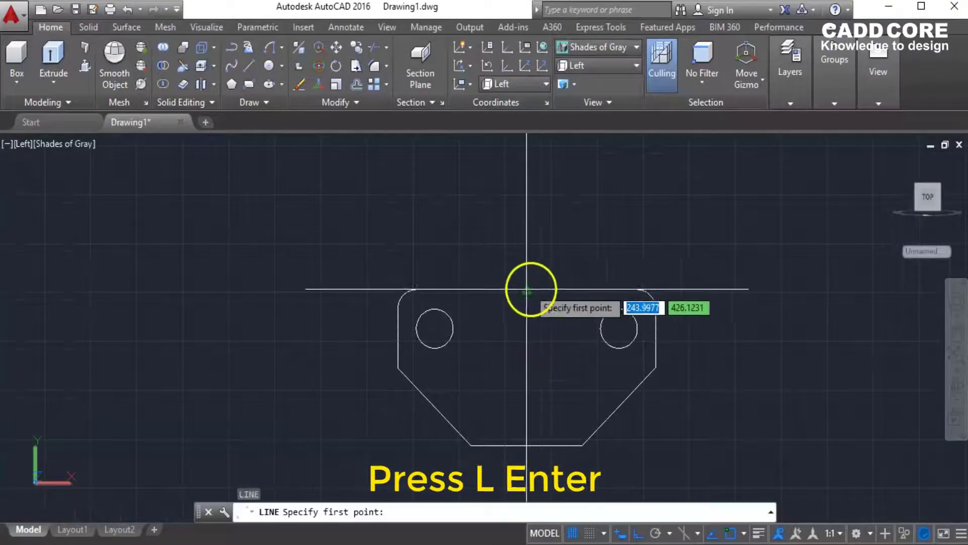
left_click(527, 290)
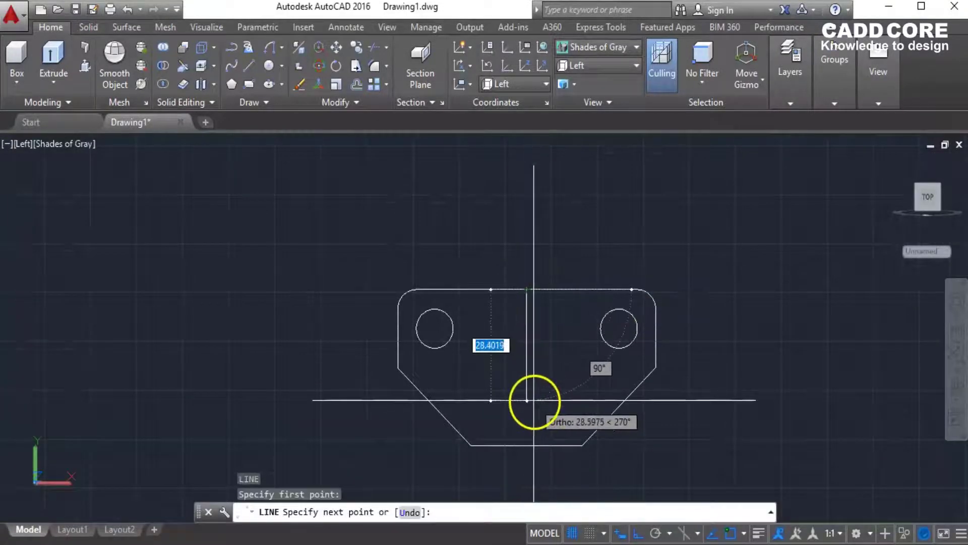
type("15")
key("Return")
key("Escape")
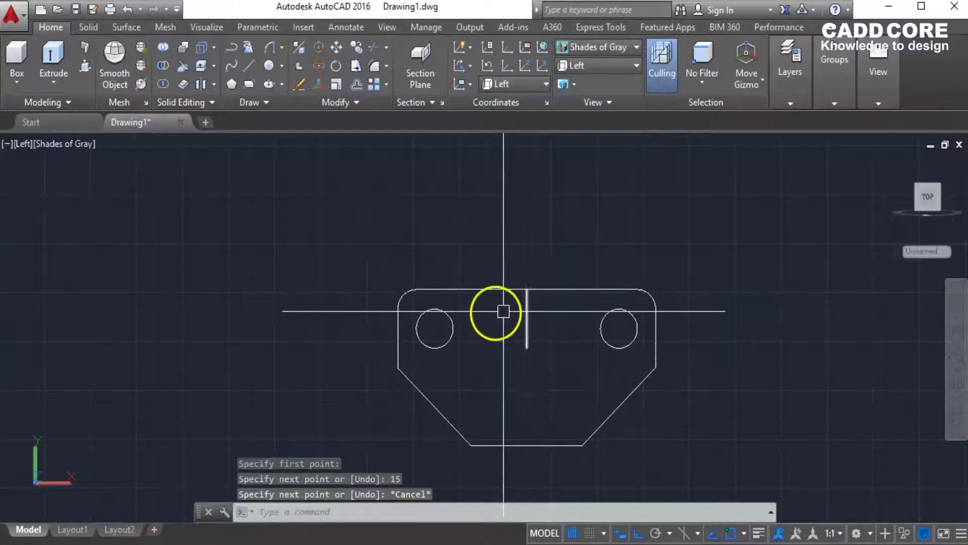
- Offset the centre line 15 units to each side for the slot walls
type("o")
key("Return")
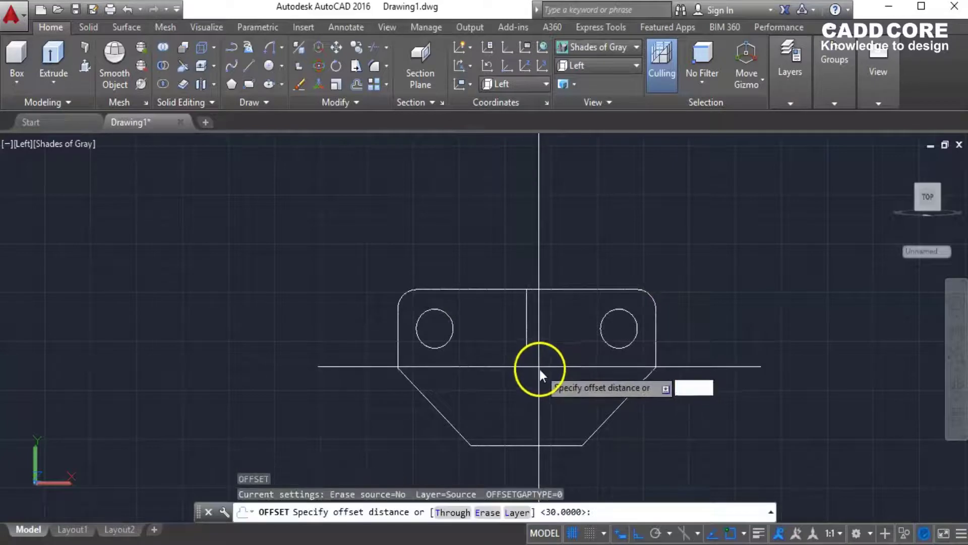
type("15")
key("Return")
left_click(526, 297)
left_click(579, 298)
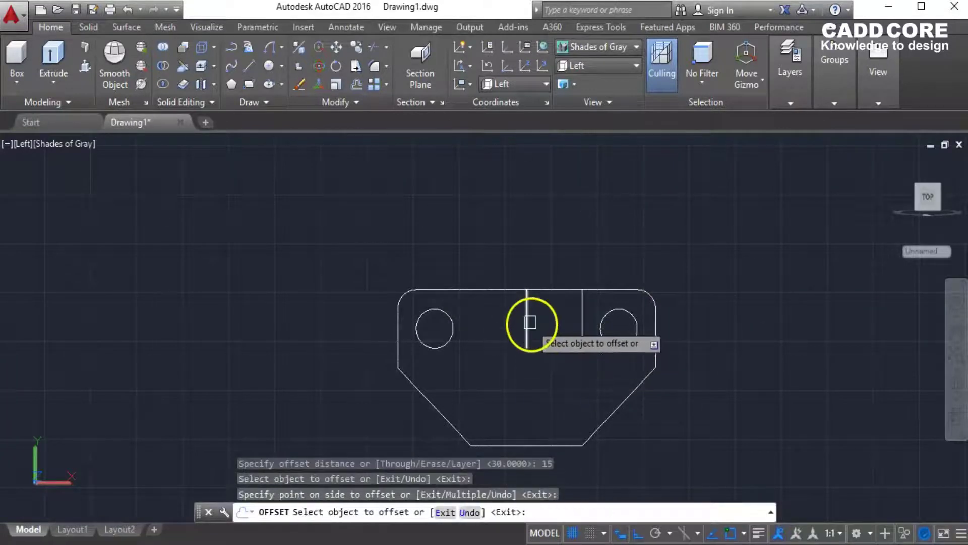
left_click(527, 297)
left_click(484, 334)
key("Escape")
key("Escape")
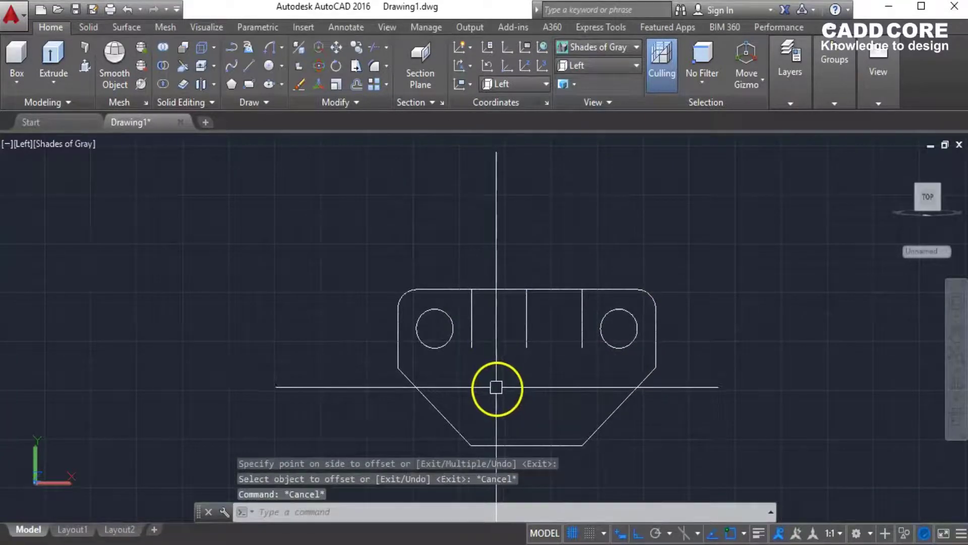
- Join the slot walls' bottom ends with a line and delete the centre line
type("l")
key("Return")
left_click(471, 347)
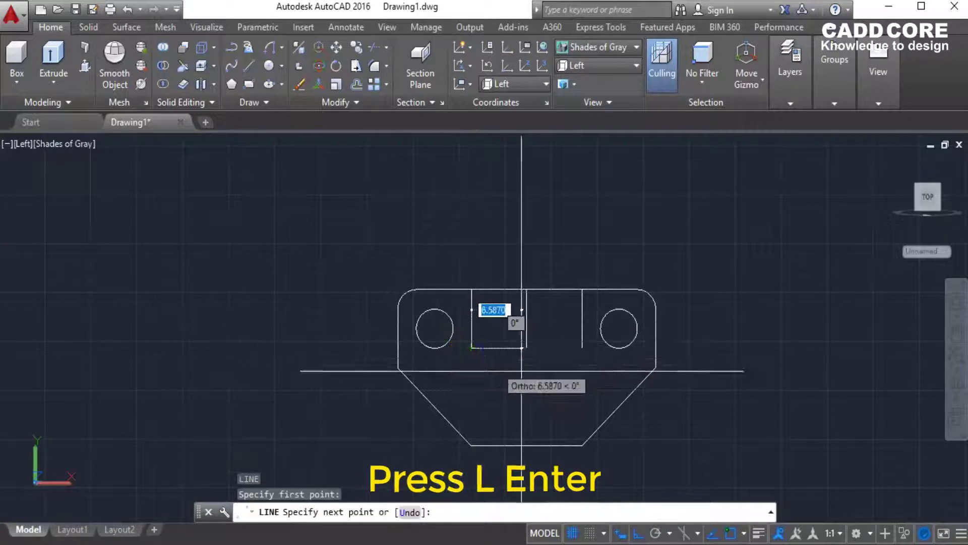
left_click(583, 347)
key("Escape")
scroll(540, 255, "up", 3)
left_click(540, 255)
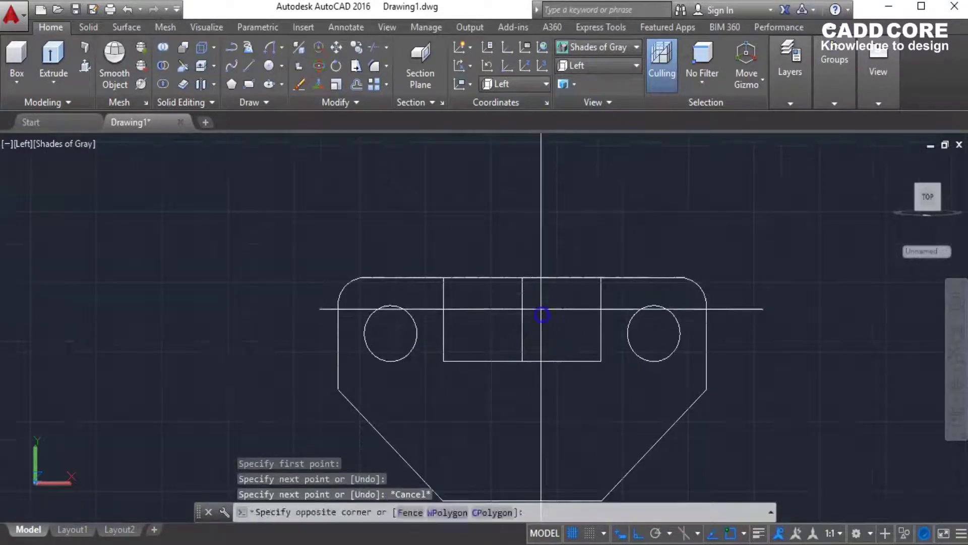
left_click(517, 332)
key("Delete")
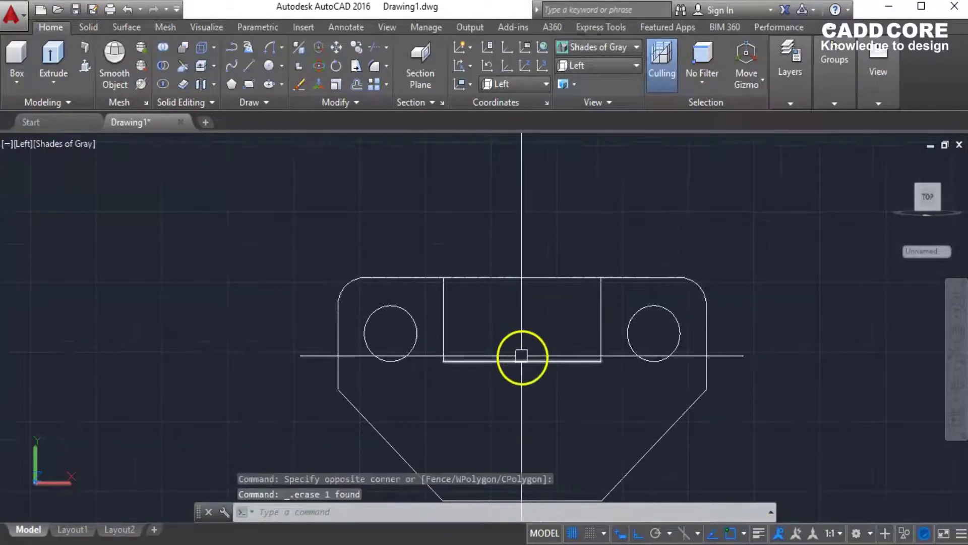
type("TR")
- Trim the top edge between the slot walls, then compare with the Paint reference
key("Return")
key("Return")
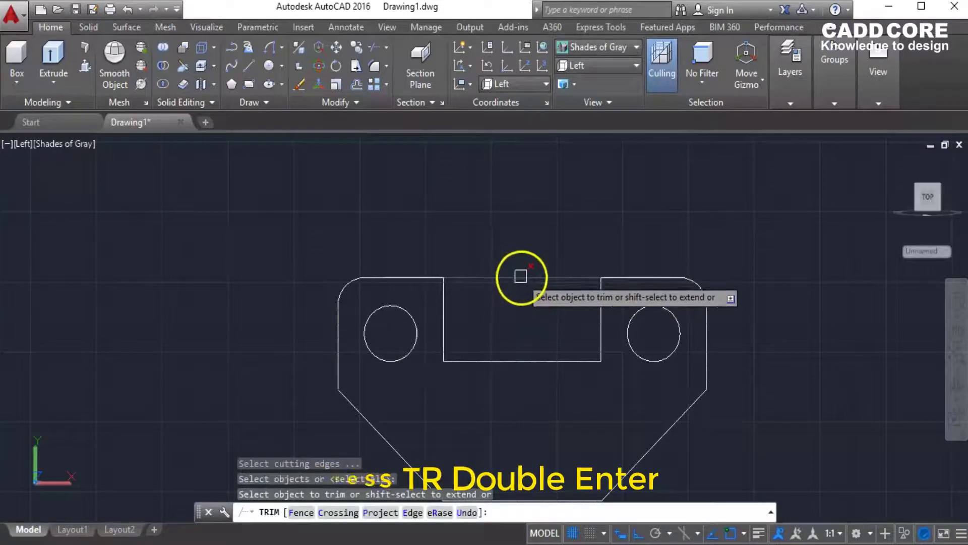
left_click(518, 279)
key("Escape")
key("Escape")
key("Escape")
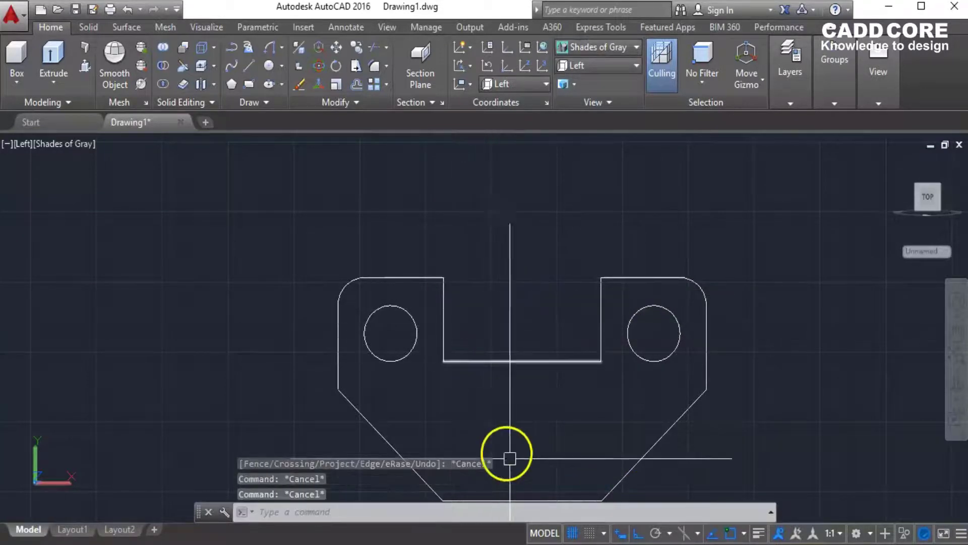
key("alt+Tab")
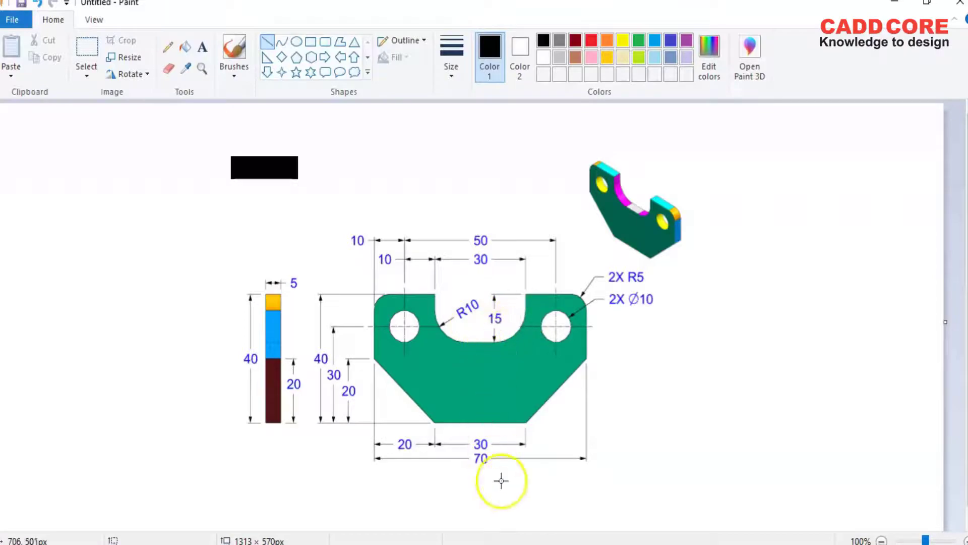
key("alt+Tab")
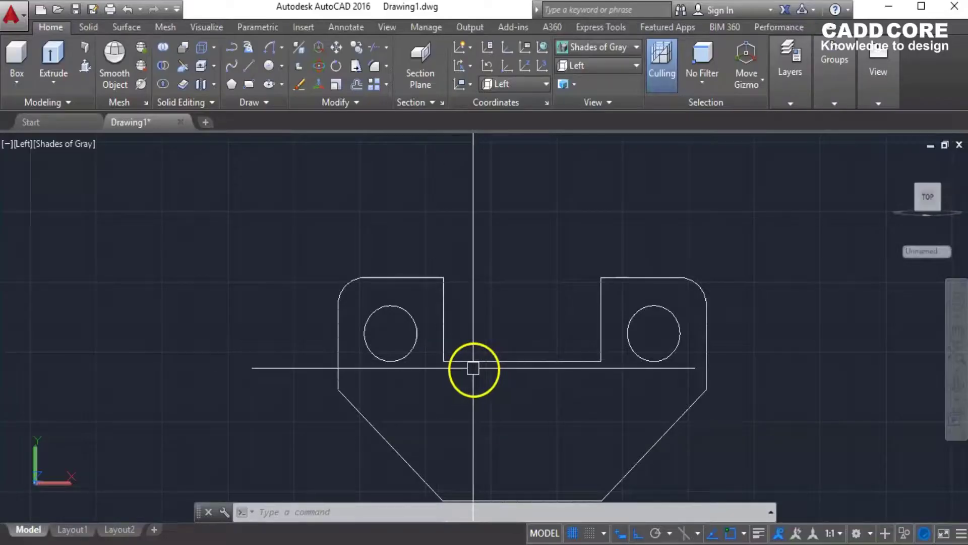
- Fillet both lower inside corners of the slot with radius 10
key("Return")
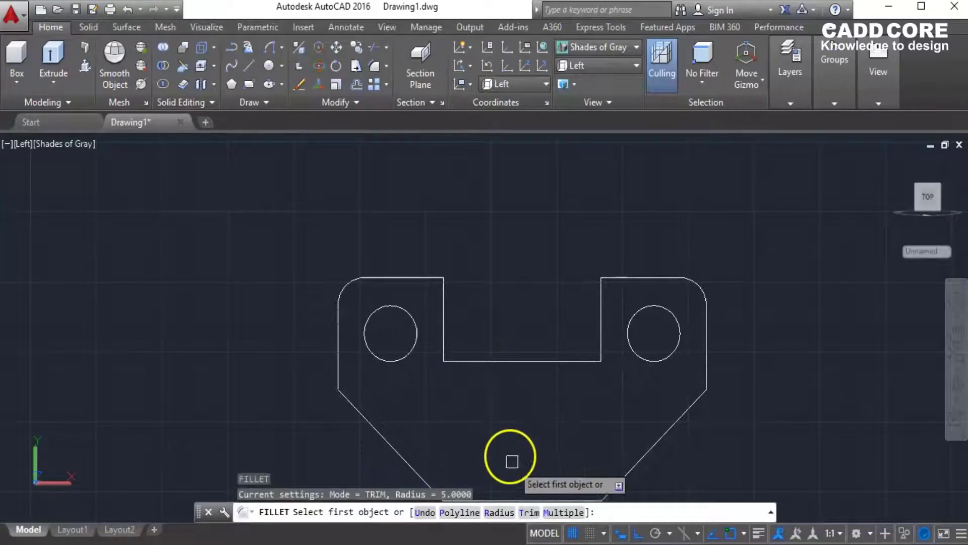
left_click(499, 513)
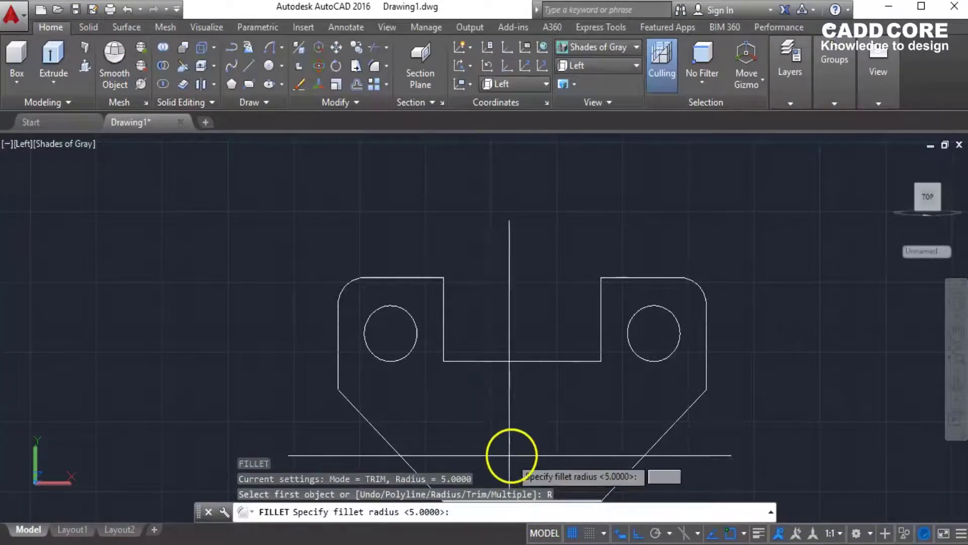
type("10")
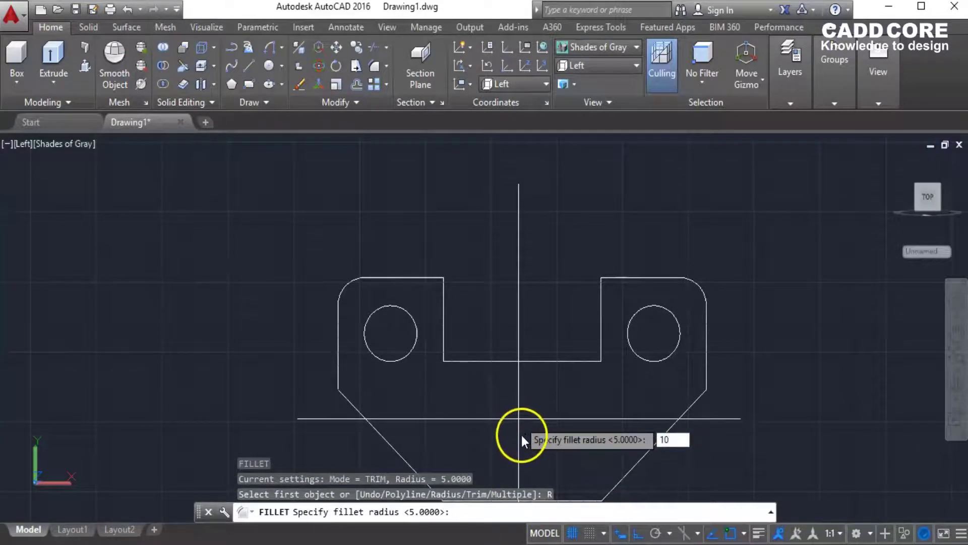
key("Return")
left_click(443, 294)
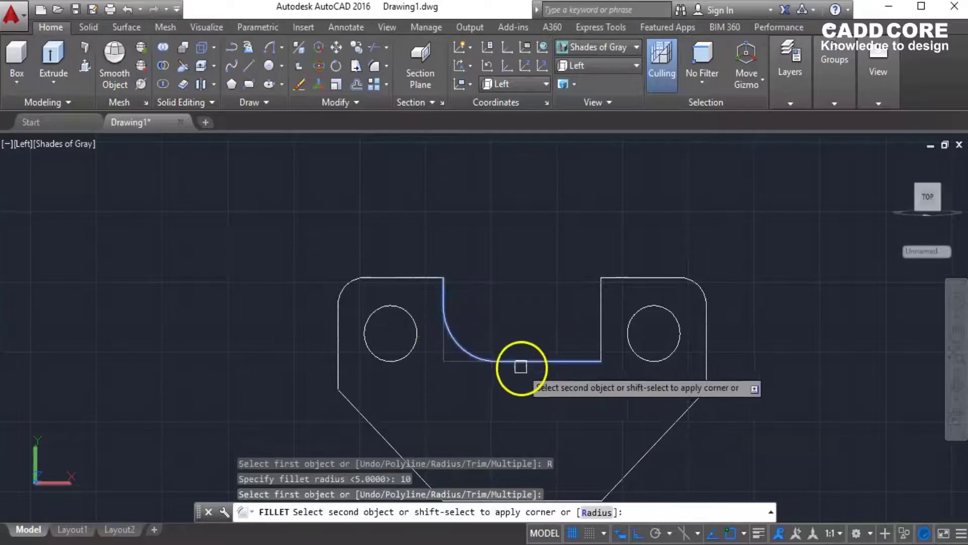
left_click(525, 360)
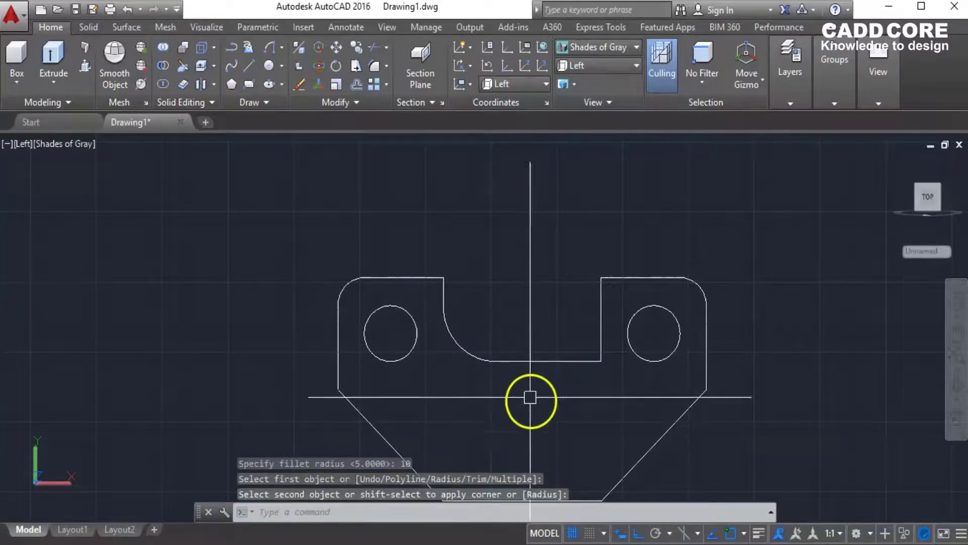
key("Return")
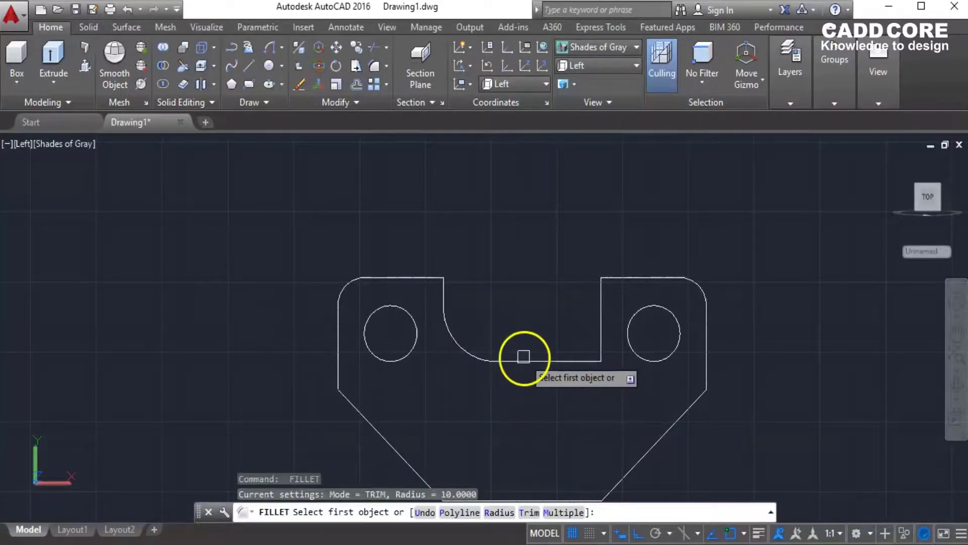
left_click(525, 358)
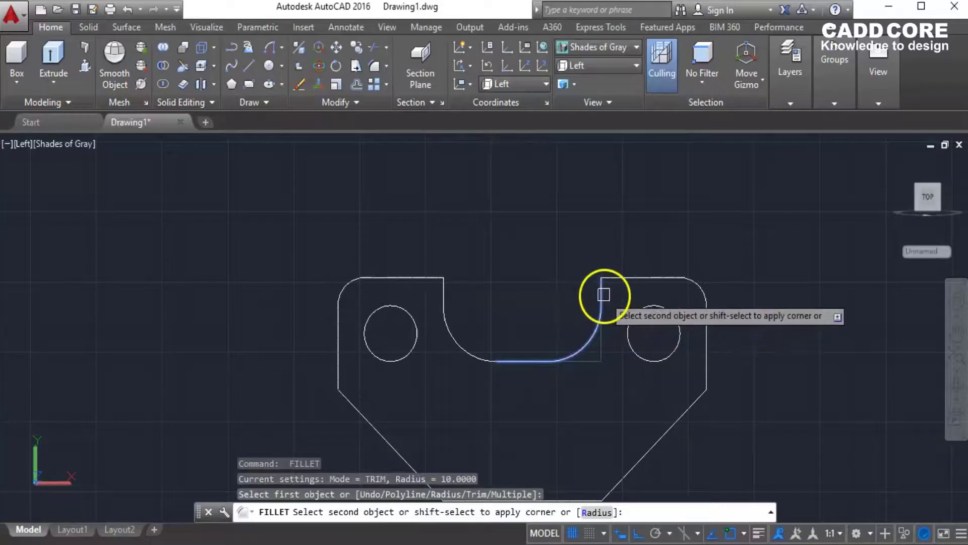
scroll(703, 295, "down", 4)
key("Escape")
key("Escape")
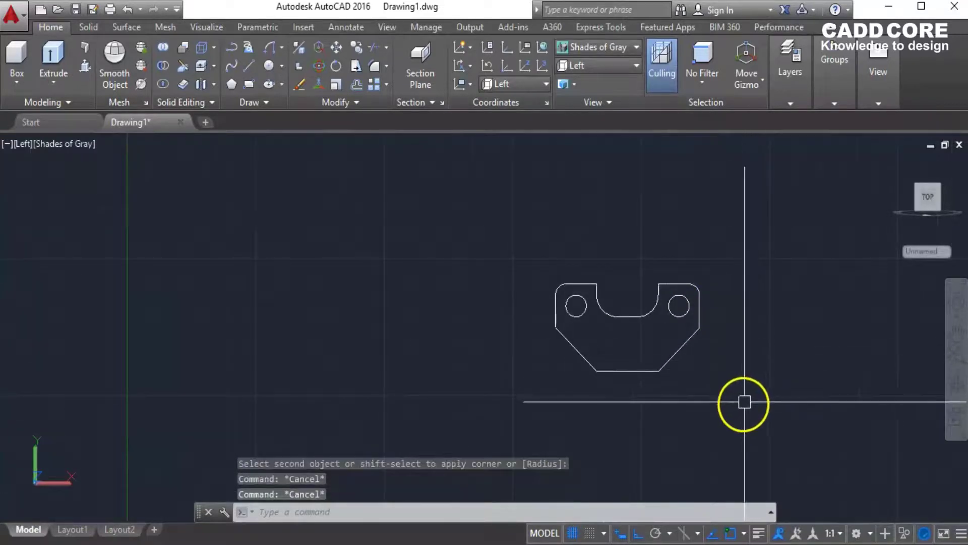
- Join the bracket's 14 outline lines and arcs into one polyline, leaving both holes separate
middle_click_drag(723, 401, 682, 391)
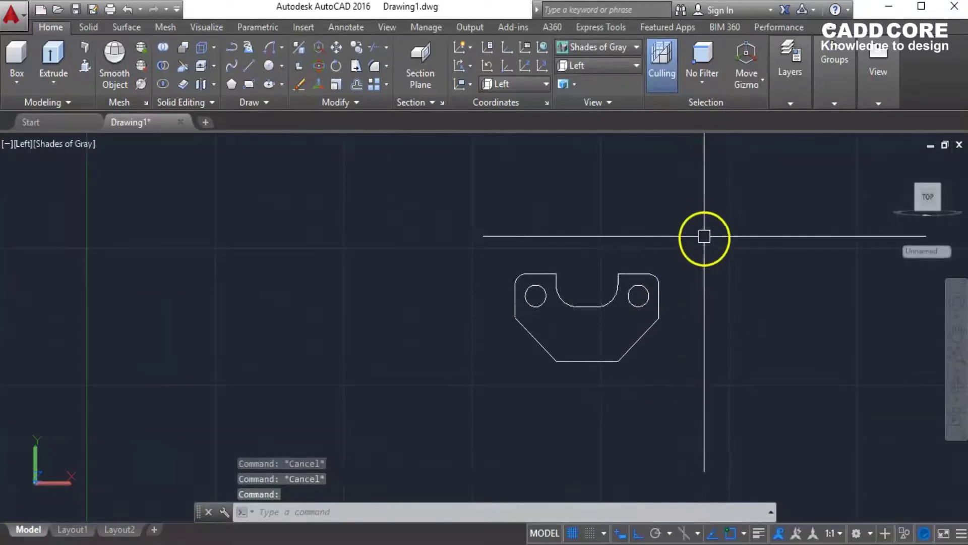
left_click(703, 210)
left_click(525, 411)
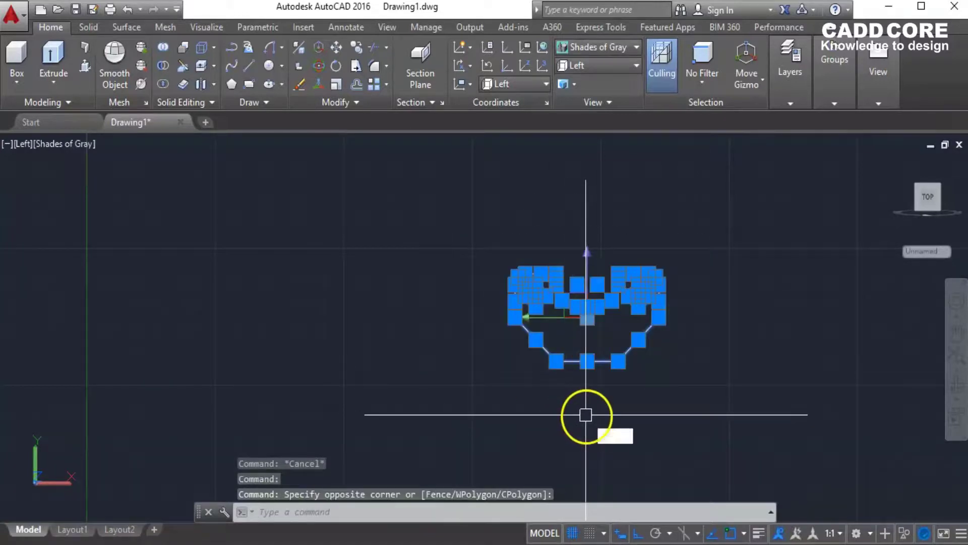
type("j")
key("Return")
left_click(570, 361)
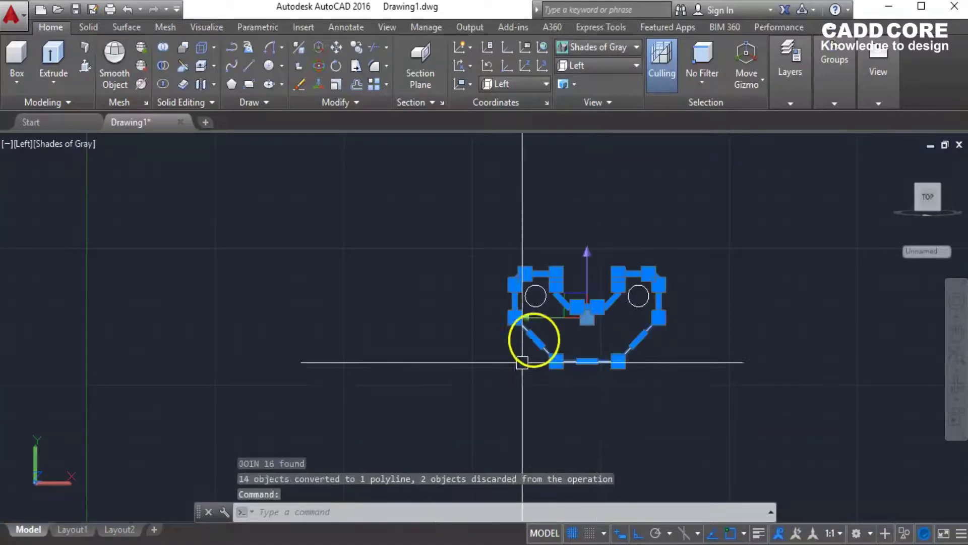
key("Escape")
left_click(614, 65)
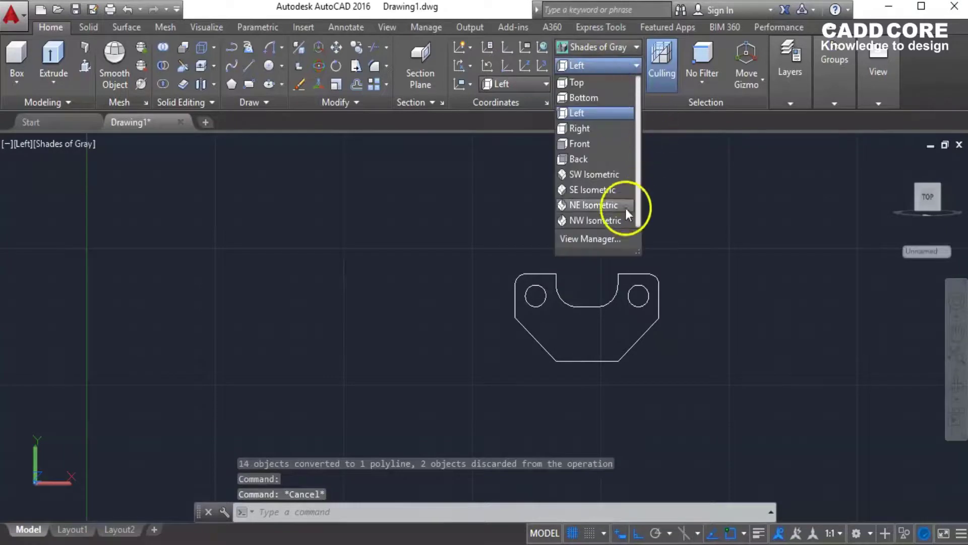
- Show the outline in SW Isometric with the UCS set to World, centred in view
left_click(595, 174)
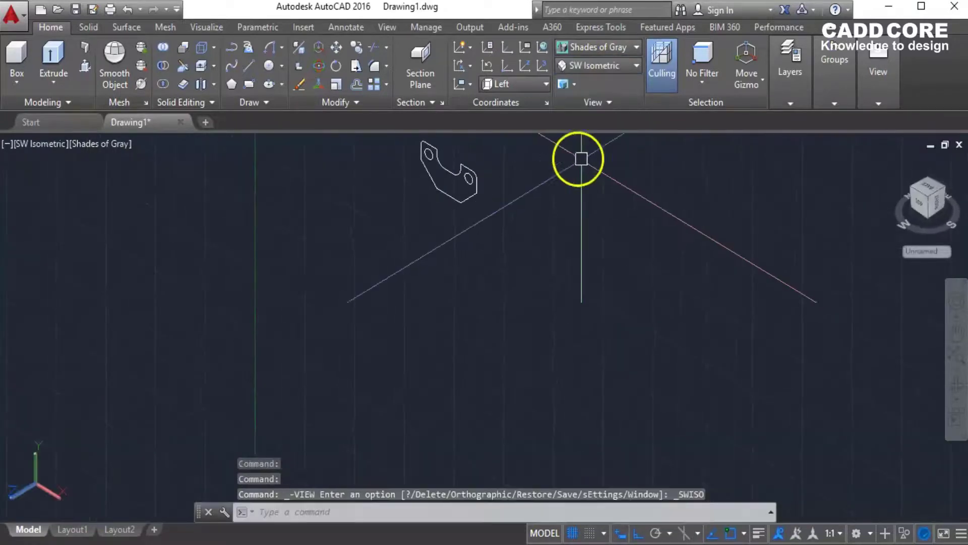
left_click(544, 47)
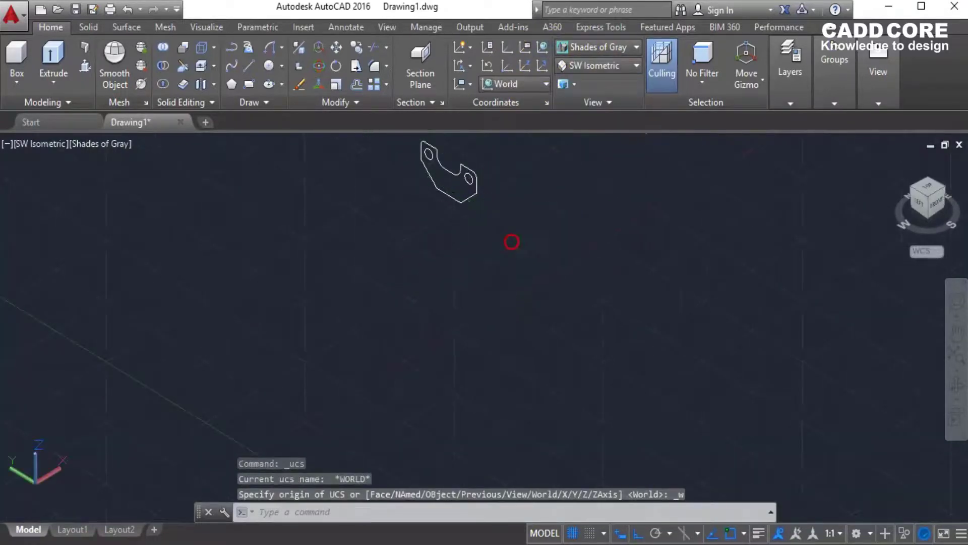
middle_click_drag(512, 242, 519, 292)
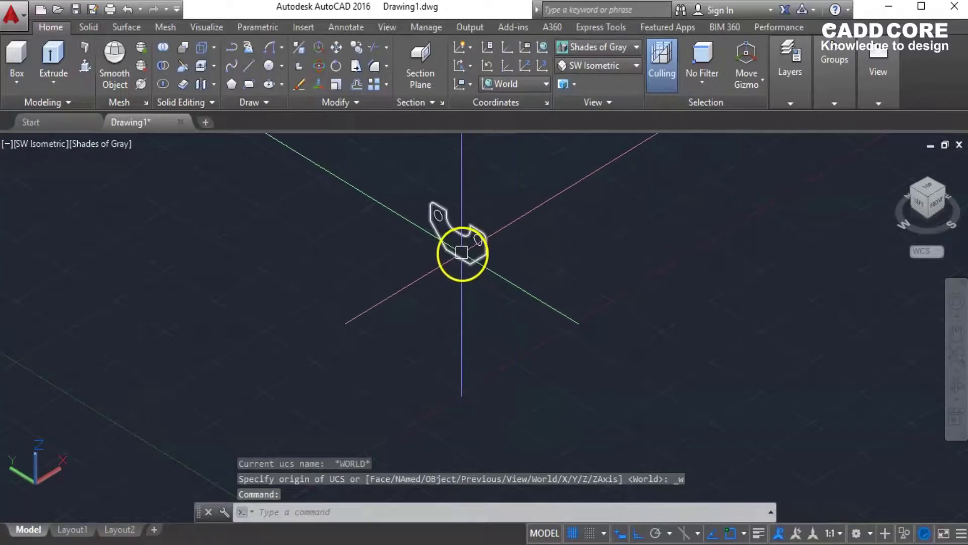
scroll(462, 252, "up", 4)
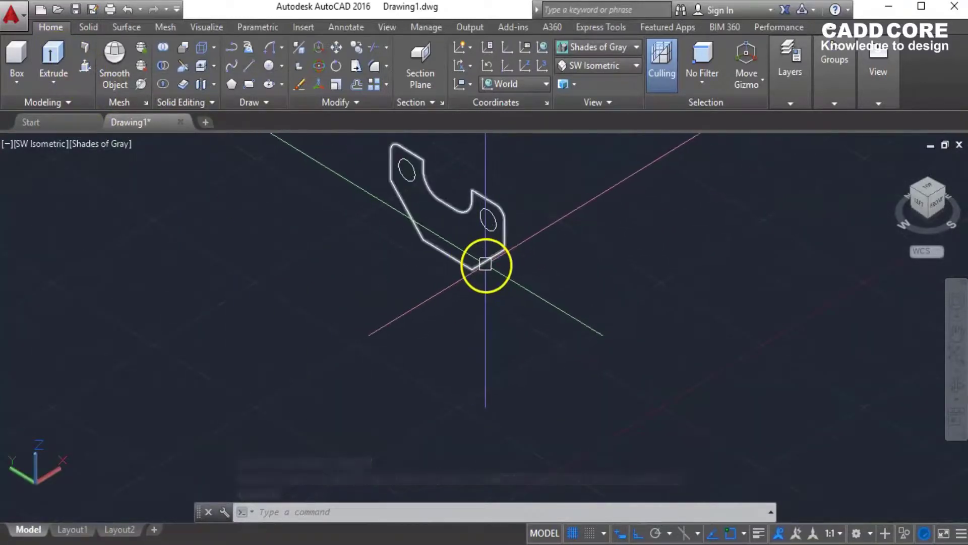
- Extrude the joined bracket polyline 5 units into a solid plate and zoom in on it
left_click(479, 263)
left_click(53, 59)
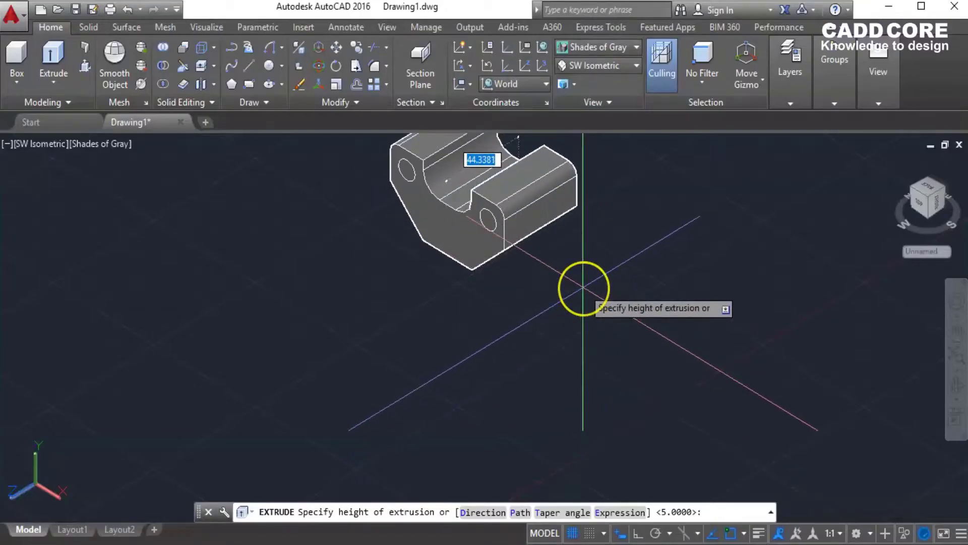
type("5")
key("Return")
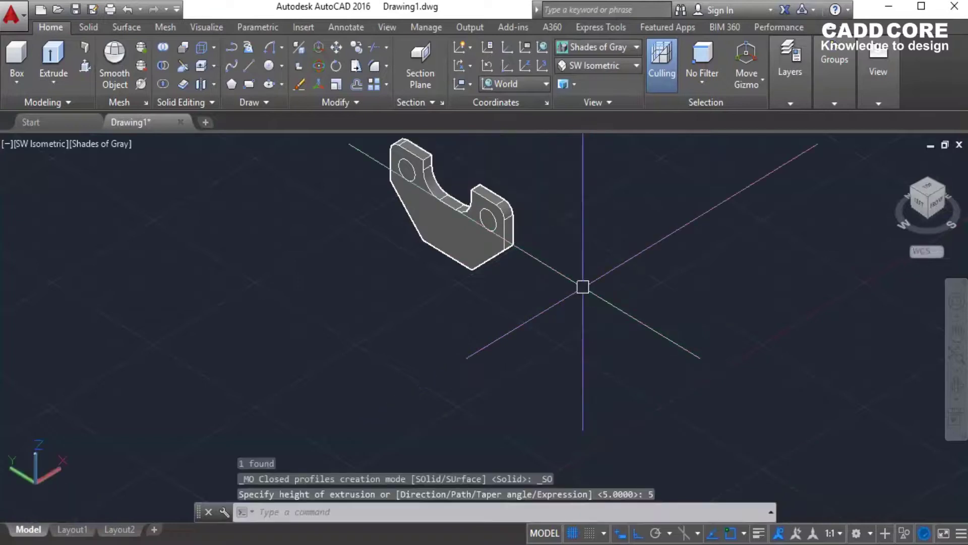
key("Escape")
key("Escape")
middle_click_drag(588, 402, 656, 509)
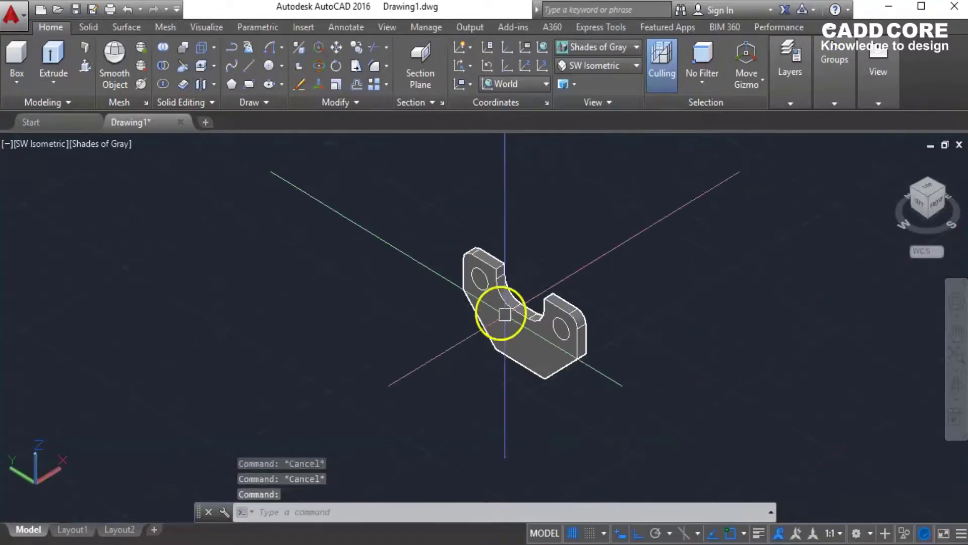
scroll(477, 284, "up", 3)
scroll(477, 284, "up", 2)
scroll(478, 274, "up", 2)
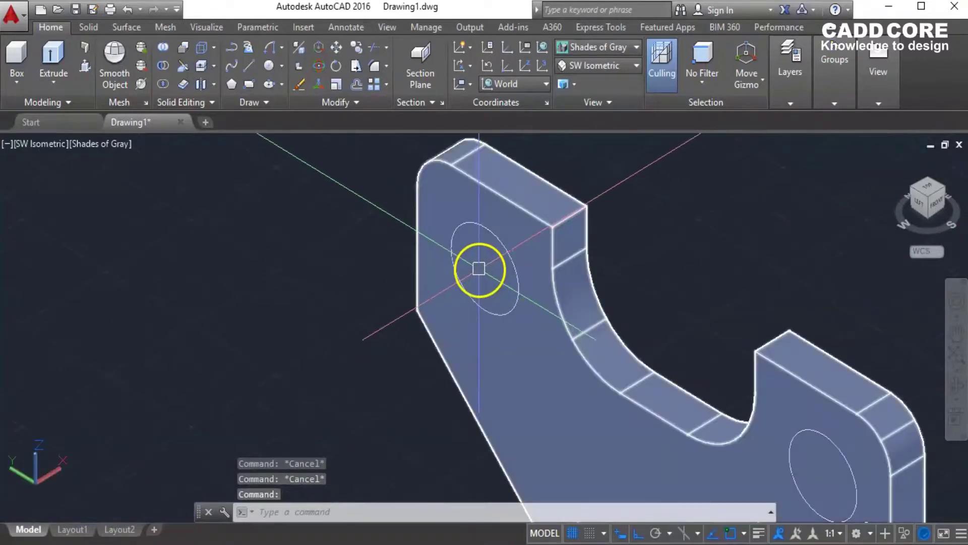
- Press-pull the upper-left and lower-right Ø10 circles through the 5-unit plate as holes
left_click(84, 68)
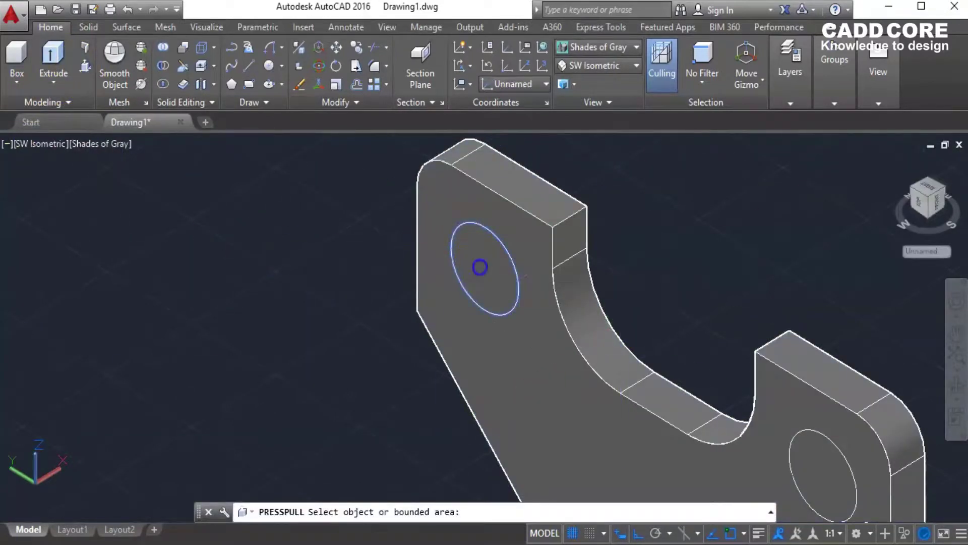
left_click(479, 267)
left_click(751, 156)
middle_click_drag(734, 272, 604, 174)
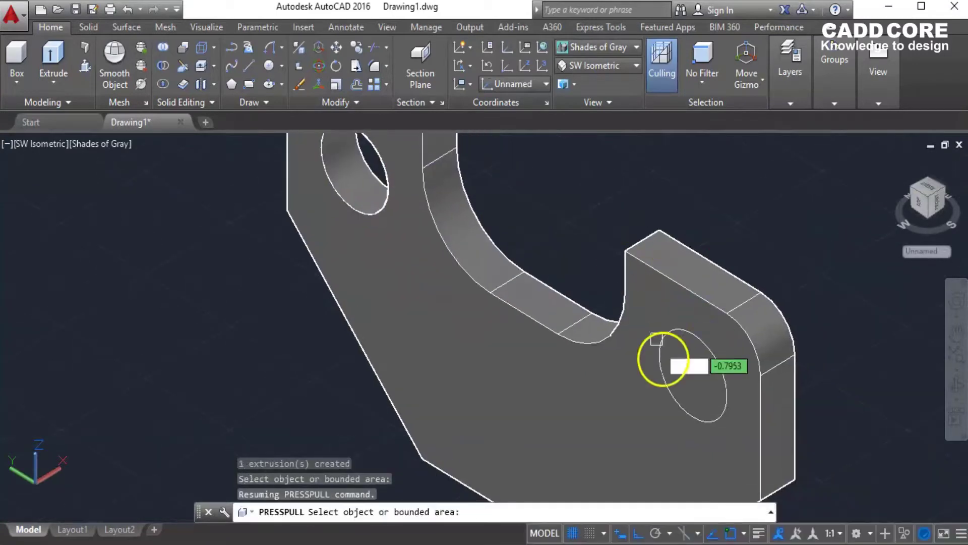
left_click(691, 385)
left_click(795, 252)
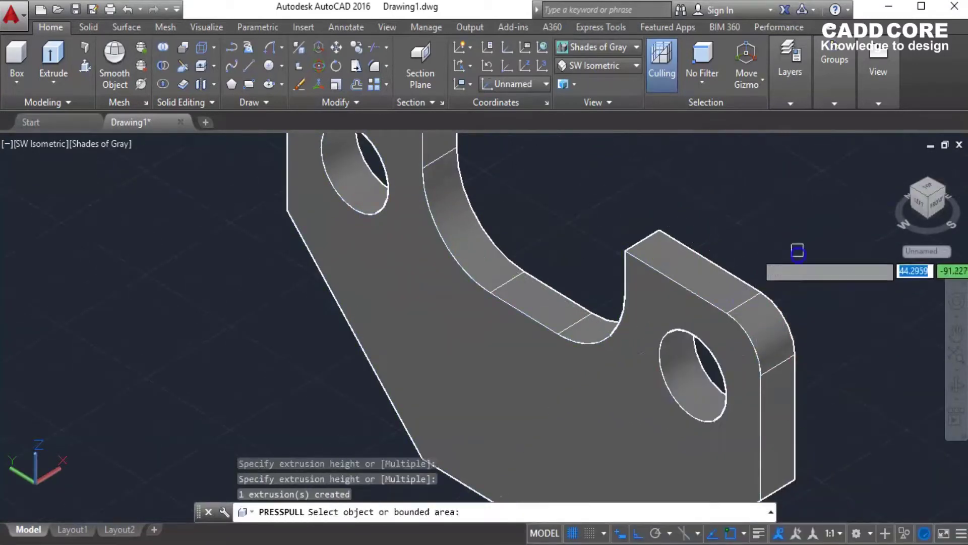
scroll(753, 247, "down", 3)
scroll(767, 283, "down", 3)
key("Escape")
key("Escape")
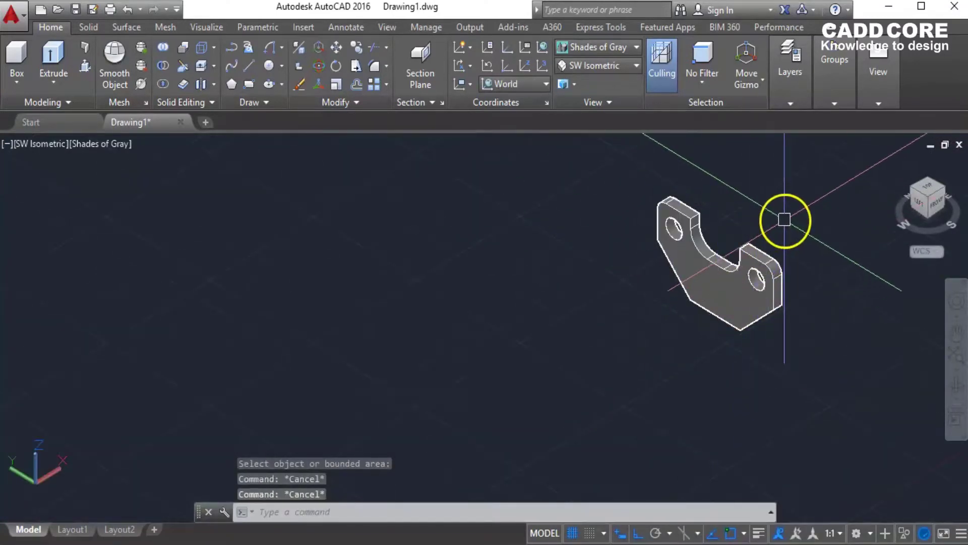
scroll(782, 224, "up", 3)
middle_click_drag(780, 228, 702, 234)
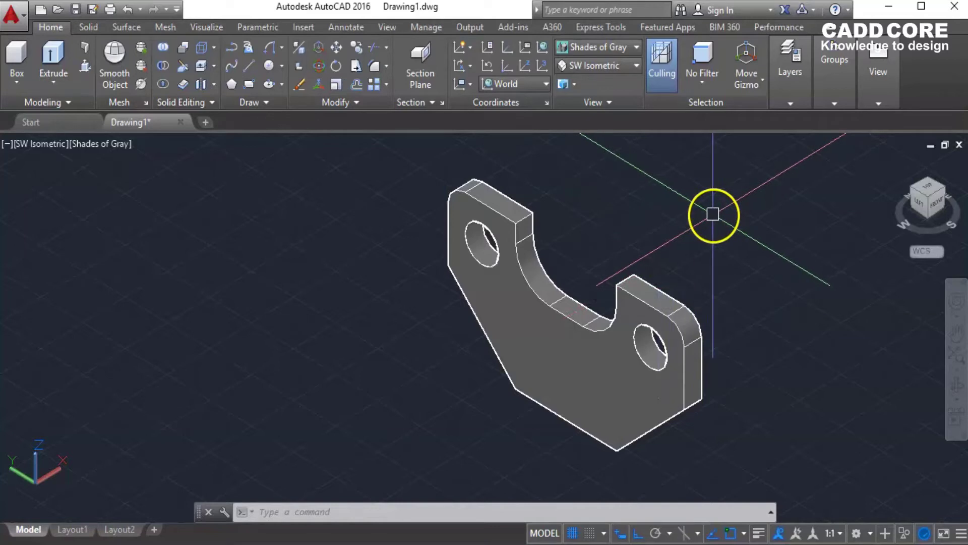
scroll(716, 248, "down", 3)
middle_click_drag(761, 286, 646, 303)
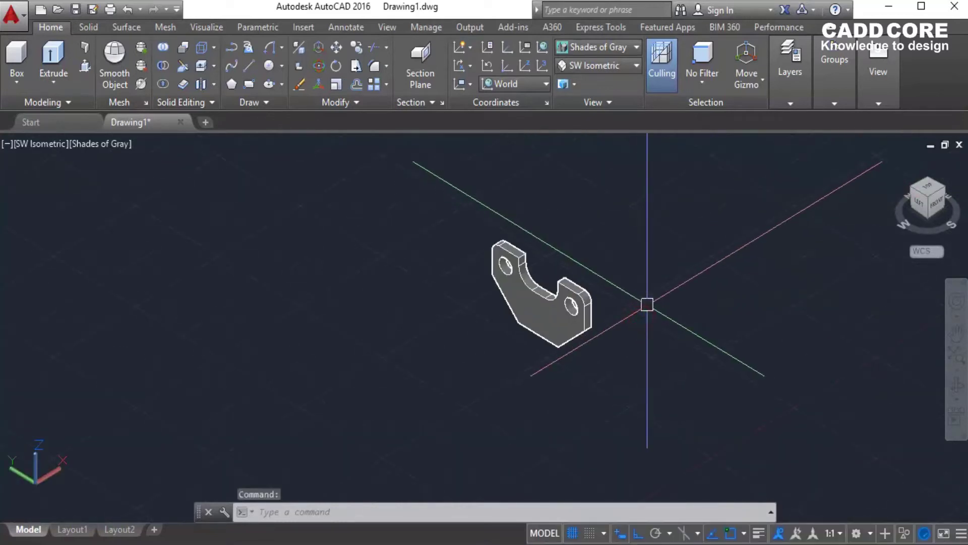
left_click(673, 267)
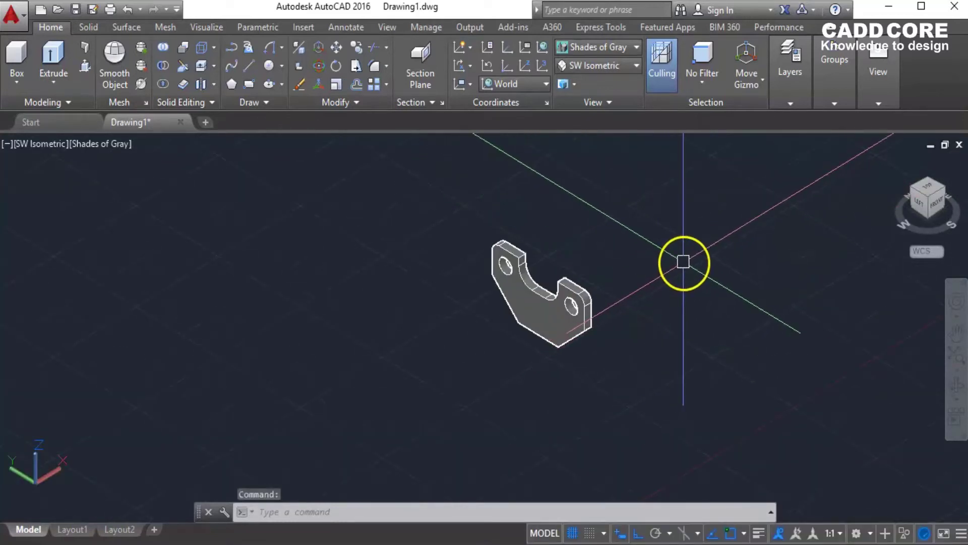